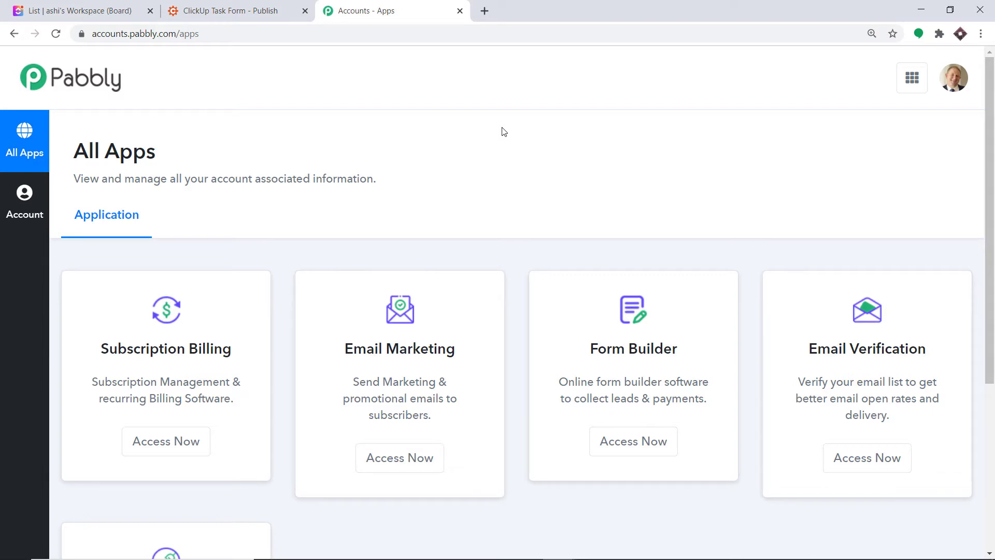
Step: Open Pabbly Connect from the account's applications and create a workflow named "Cognito Forms To ClickUp"
scroll(520, 184, down, 5)
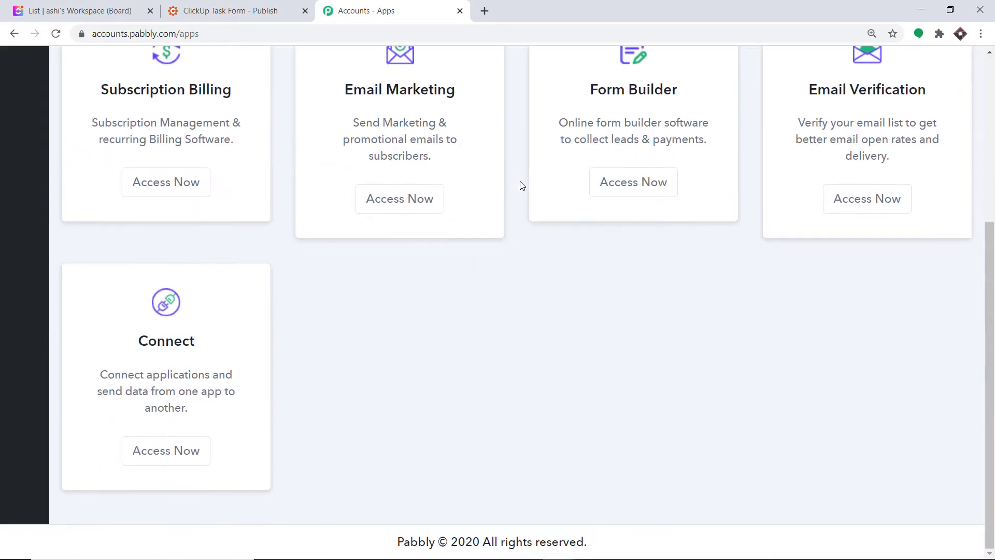
click(194, 459)
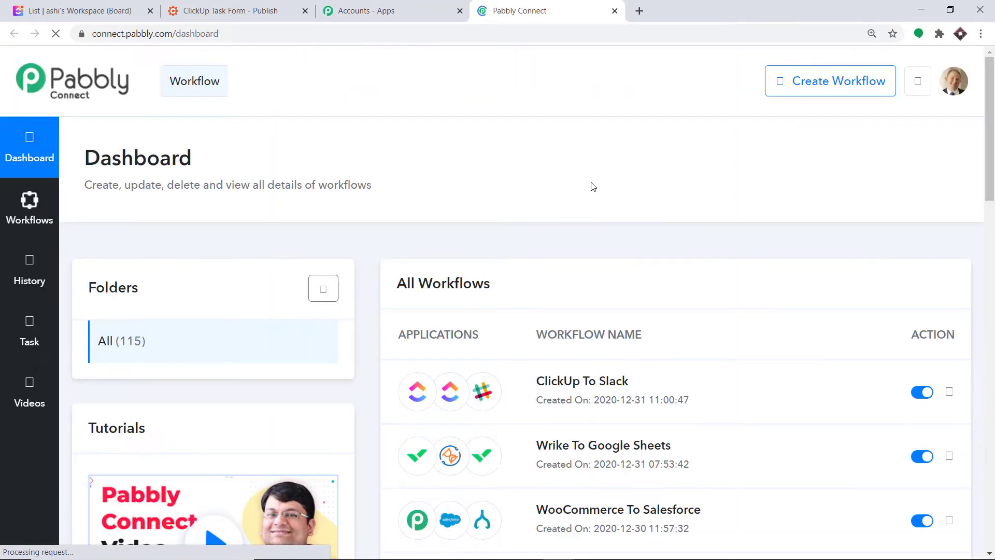
click(811, 98)
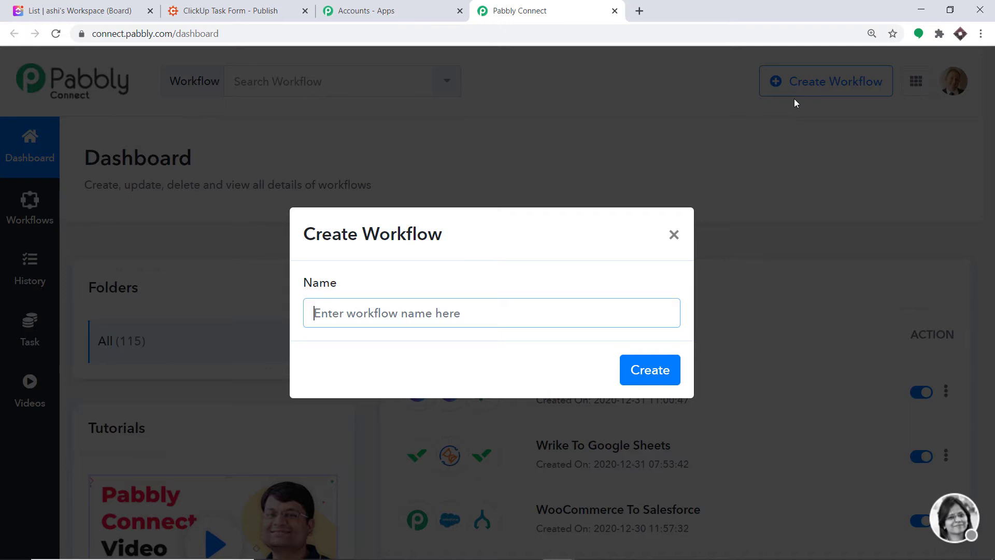
text(Co)
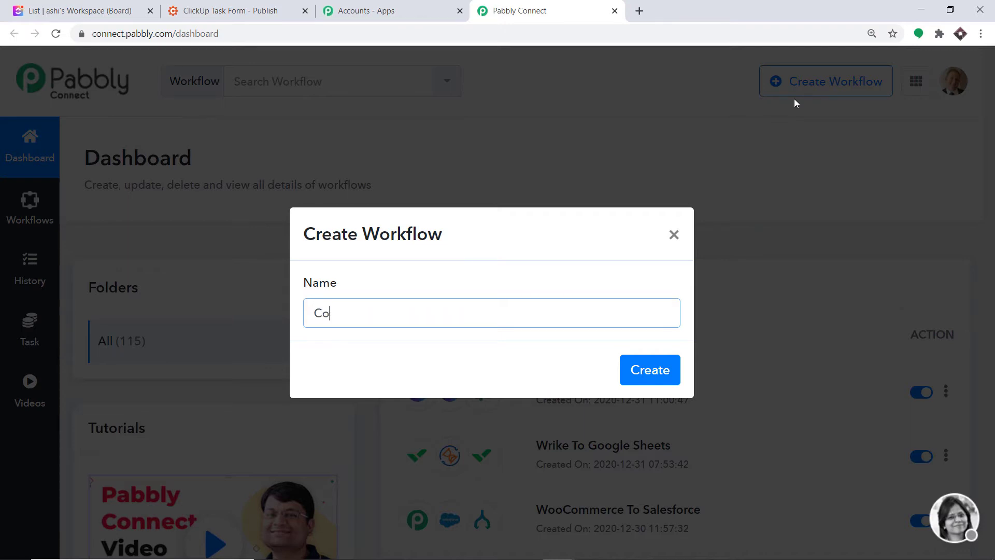
text(gnito Forms T)
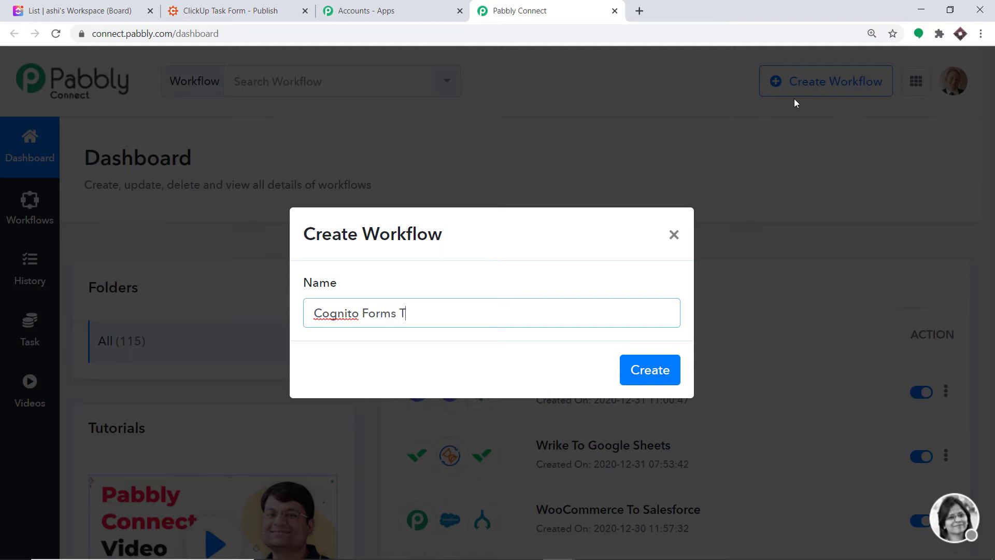
text(o ClickUp)
click(641, 371)
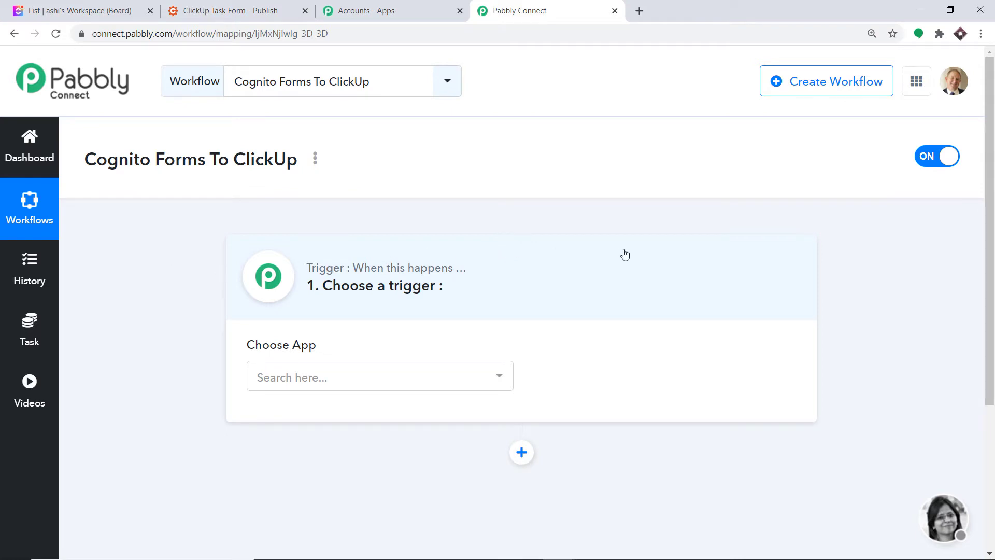
Step: Set the workflow's trigger app to Cognito Forms with New Entry as the trigger event
click(309, 379)
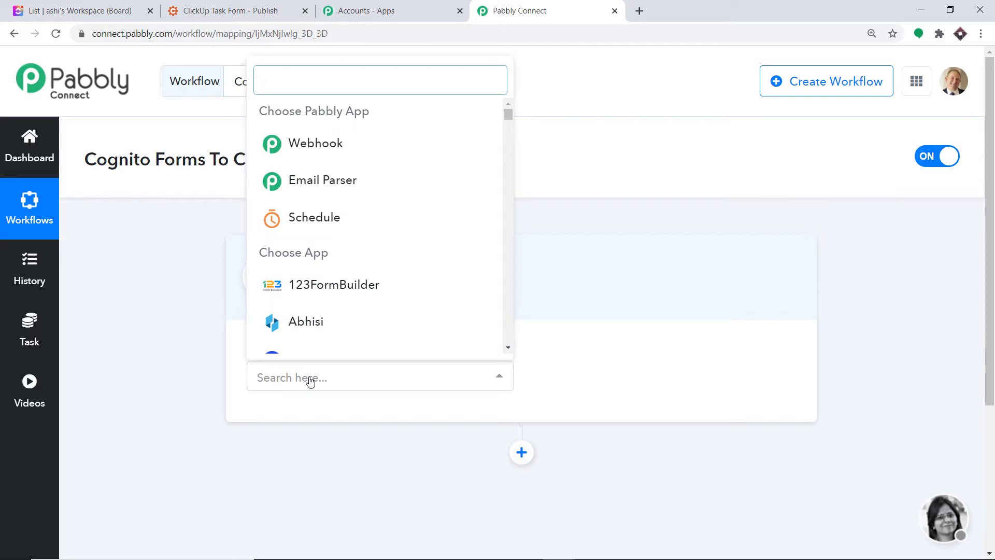
text(cogn)
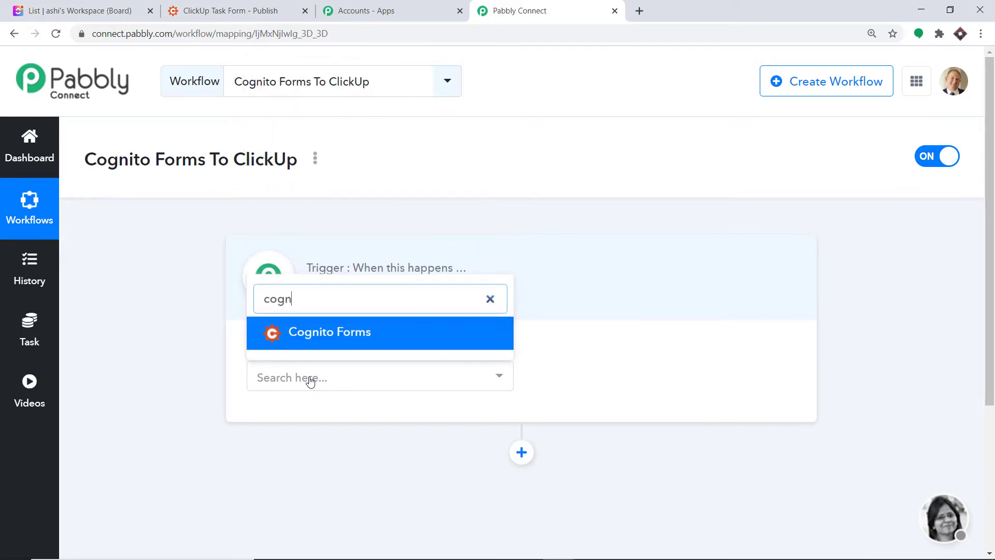
click(330, 332)
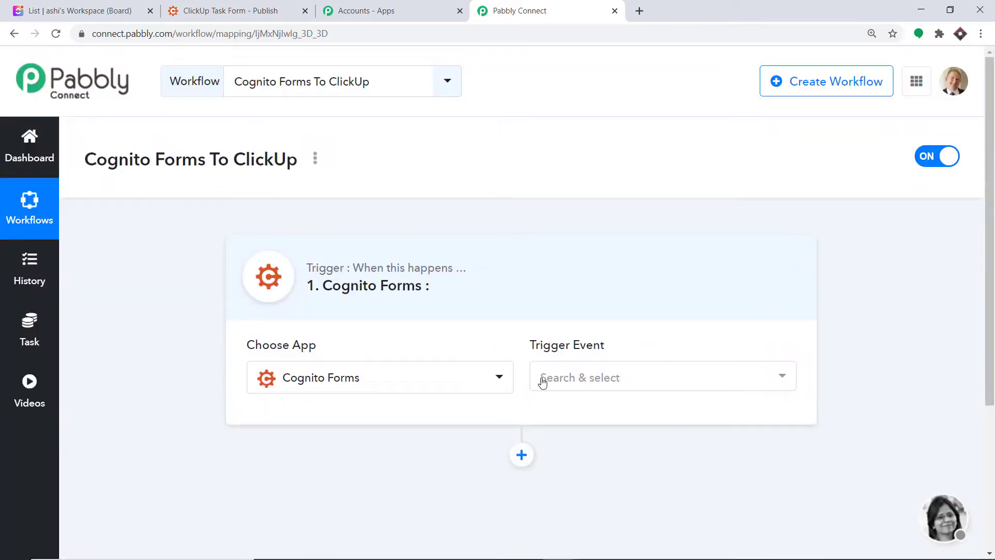
click(574, 378)
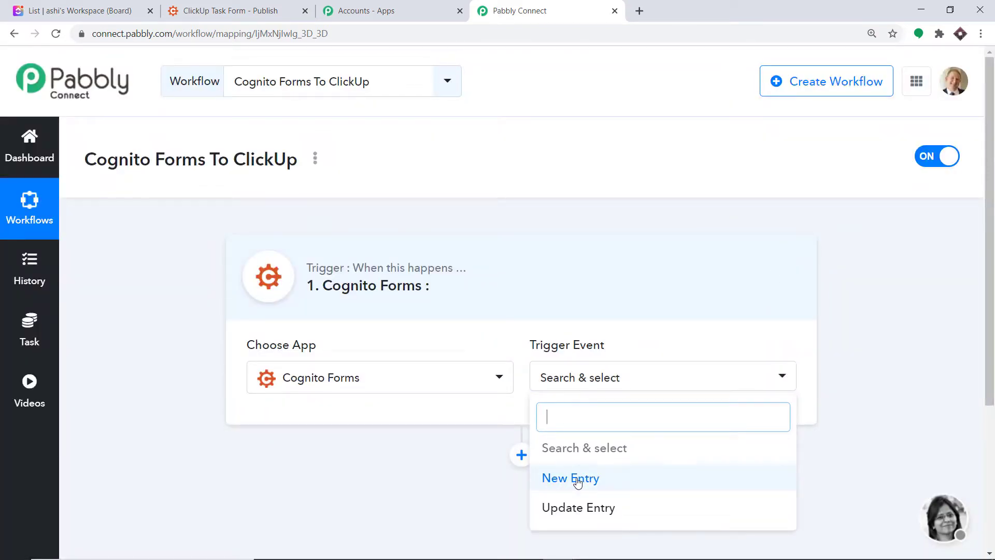
click(575, 478)
click(618, 392)
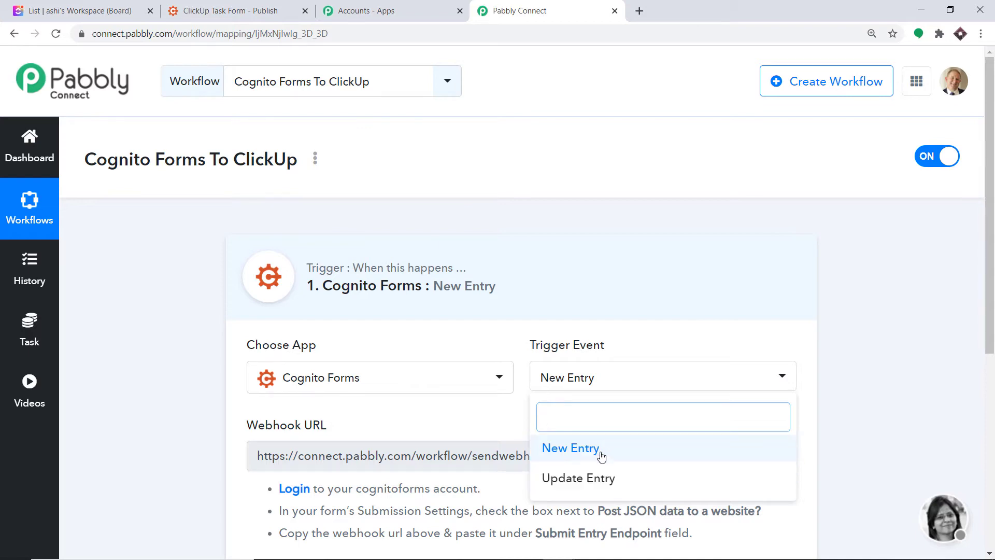
click(599, 454)
scroll(619, 296, down, 5)
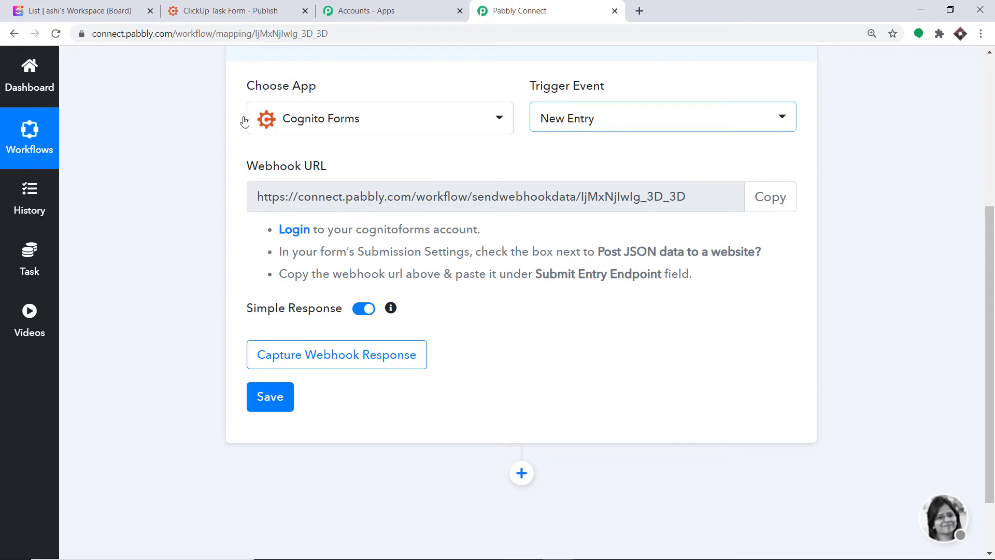
Step: Switch to Cognito Forms and open the Post JSON Data to a Website options in the ClickUp Task Form's submission settings
click(231, 6)
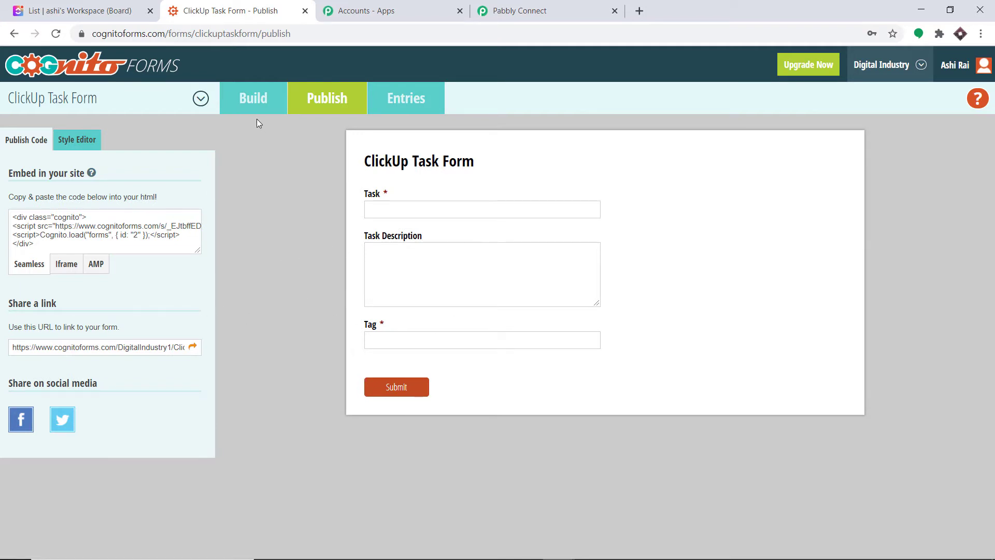
click(256, 101)
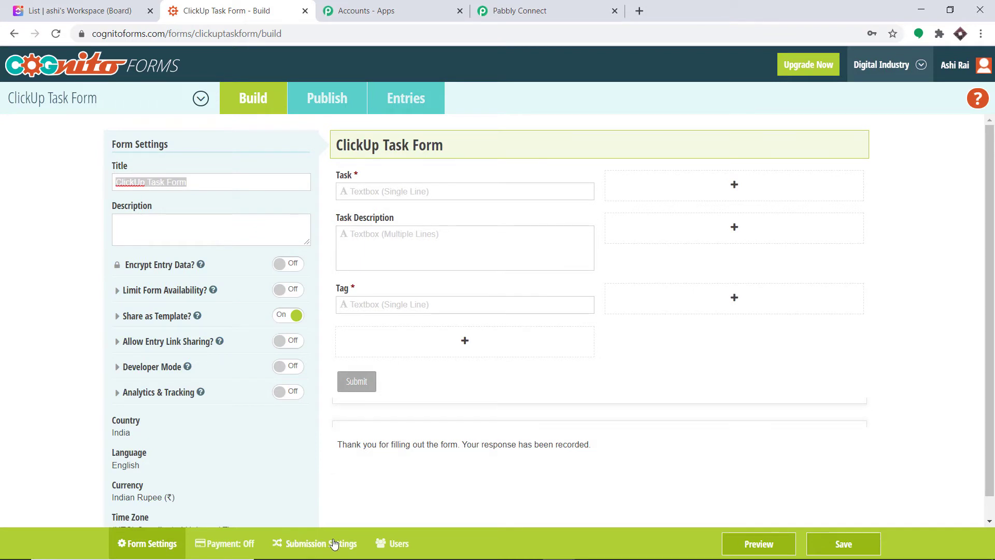
click(309, 549)
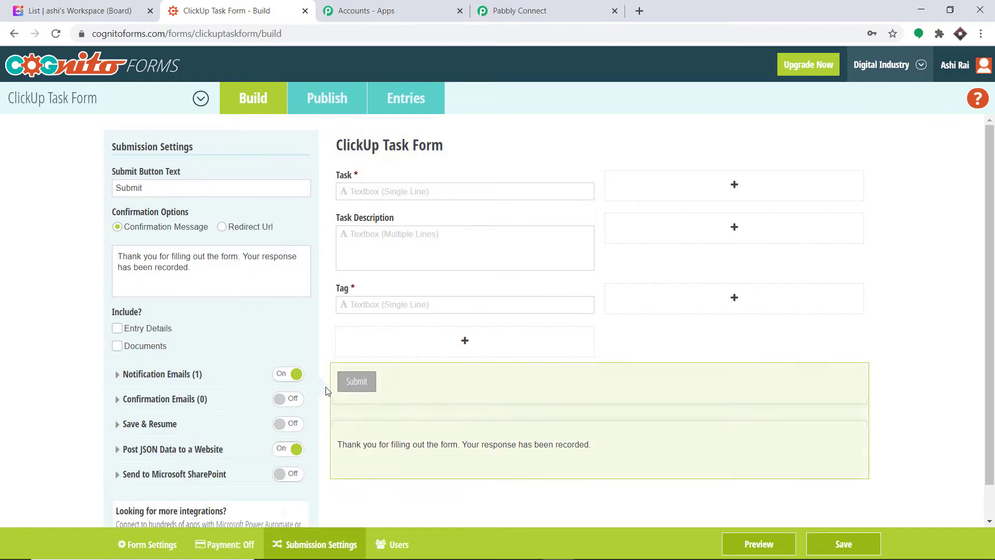
scroll(243, 306, down, 1)
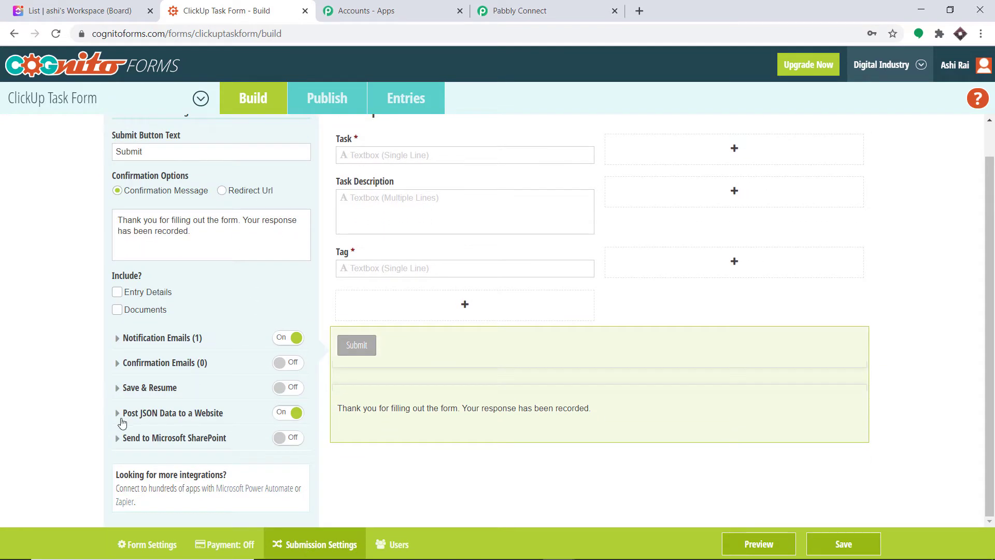
click(161, 418)
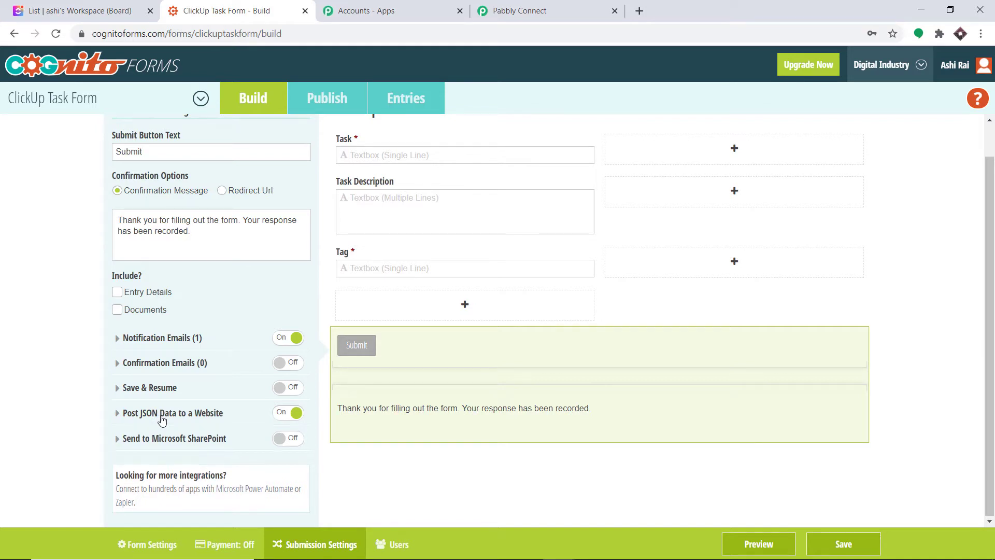
scroll(171, 425, down, 1)
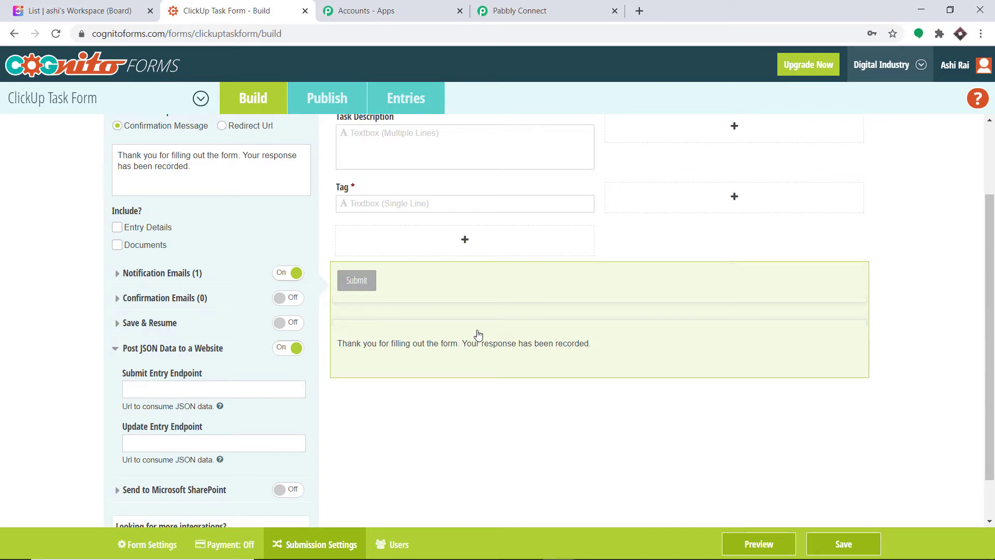
Step: Copy the trigger's webhook URL from Pabbly Connect into the Cognito form's Submit Entry Endpoint and save the form changes
click(548, 6)
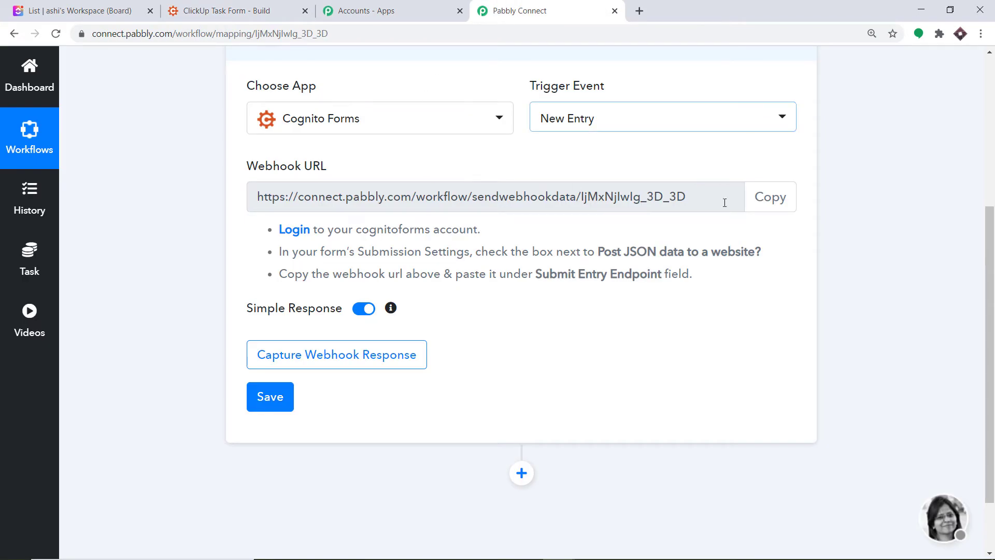
click(792, 206)
key(ctrl+c)
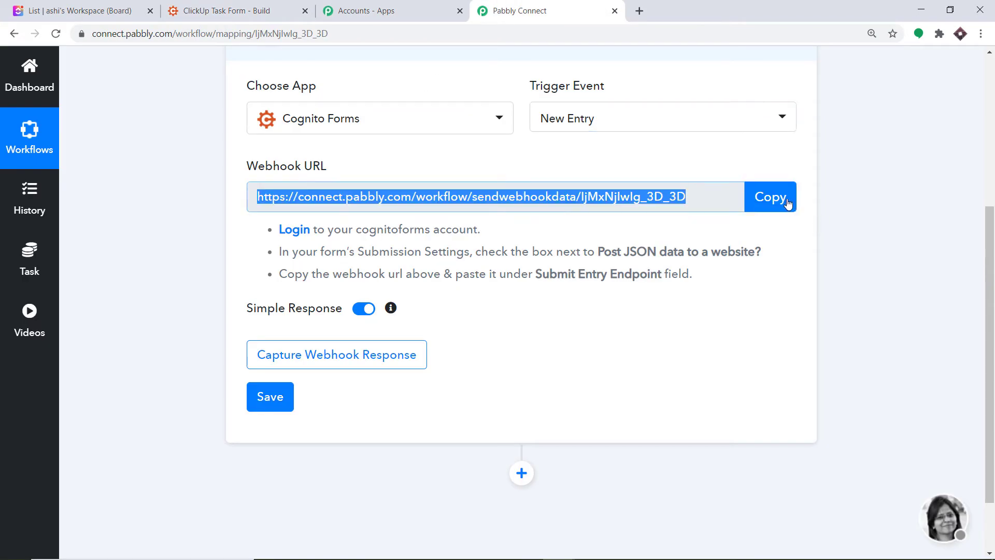
click(259, 9)
right_click(146, 390)
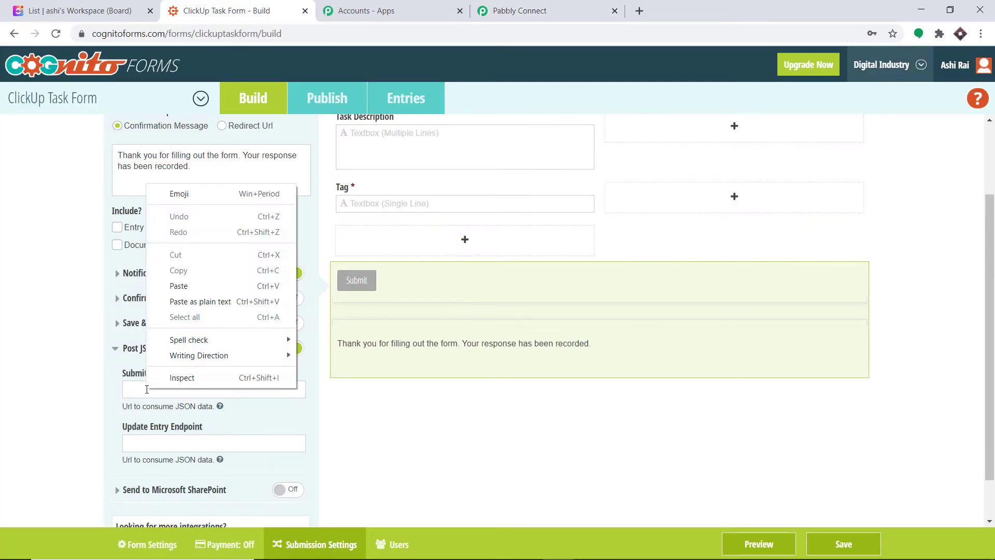
click(179, 286)
scroll(672, 347, down, 1)
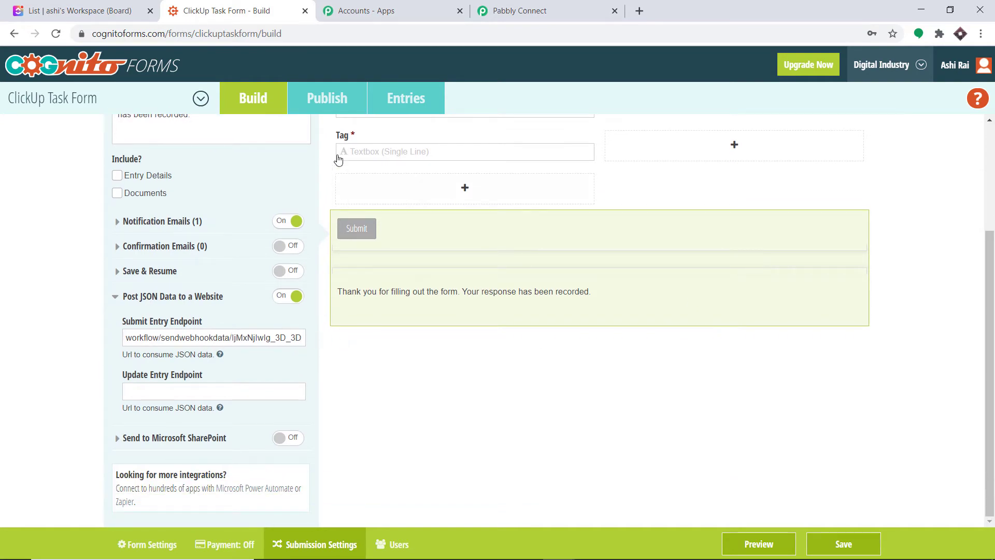
click(334, 109)
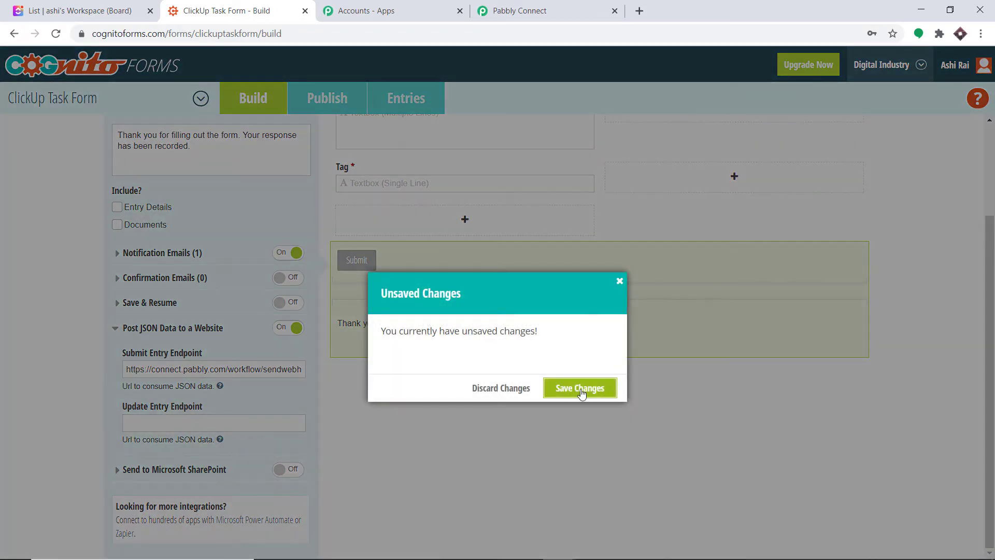
click(581, 392)
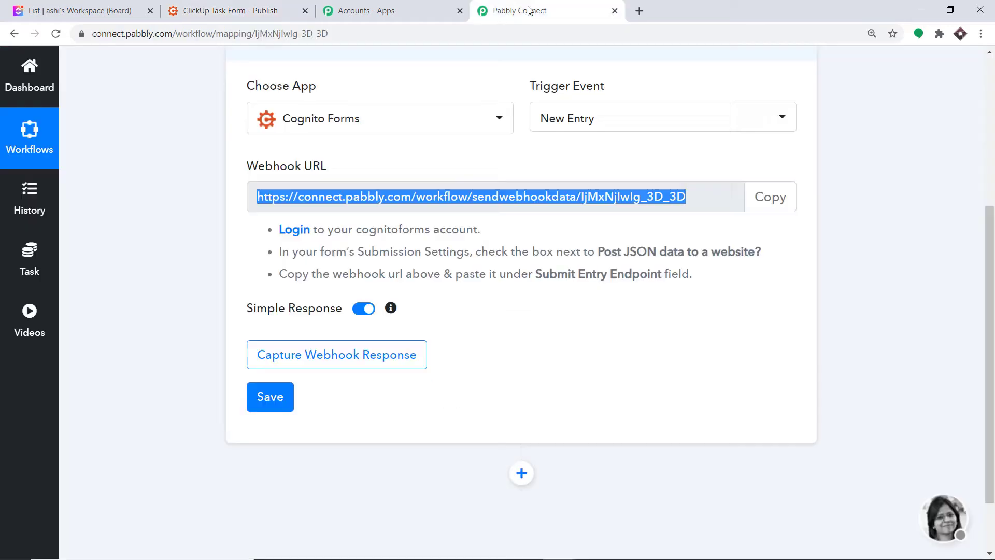
Step: Start capturing the webhook response in Pabbly Connect, and open the ClickUp Task Form's share link from Cognito Forms in a new browser tab
click(529, 13)
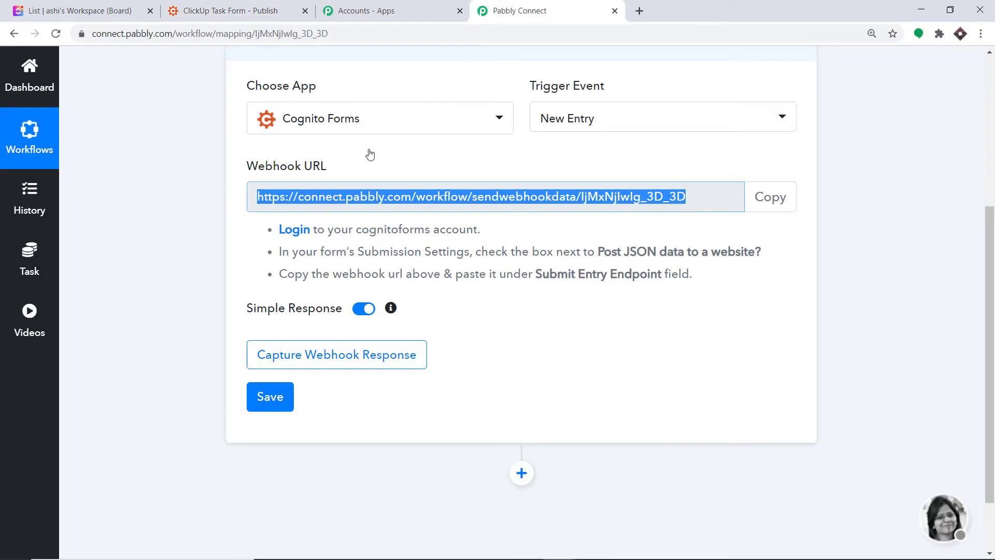
click(351, 356)
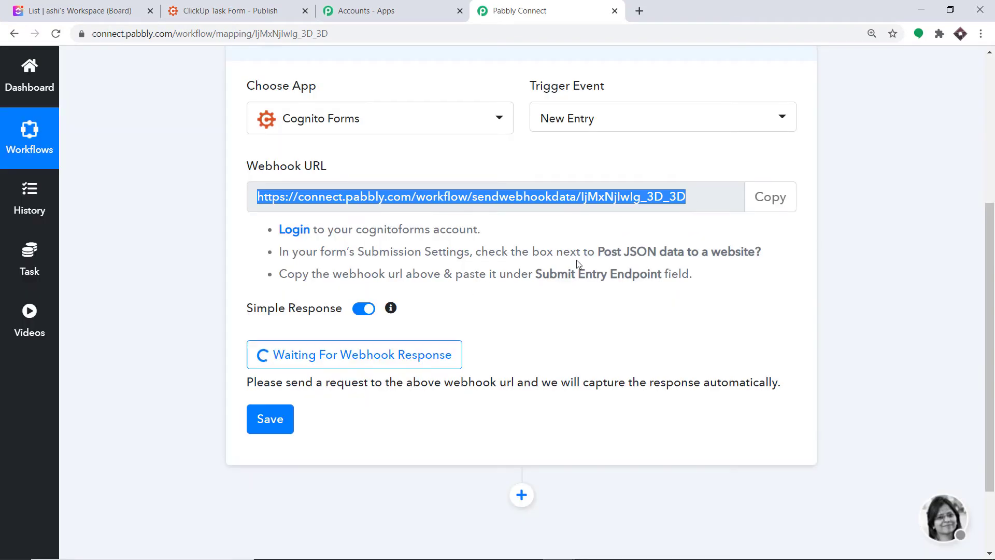
click(261, 7)
click(74, 352)
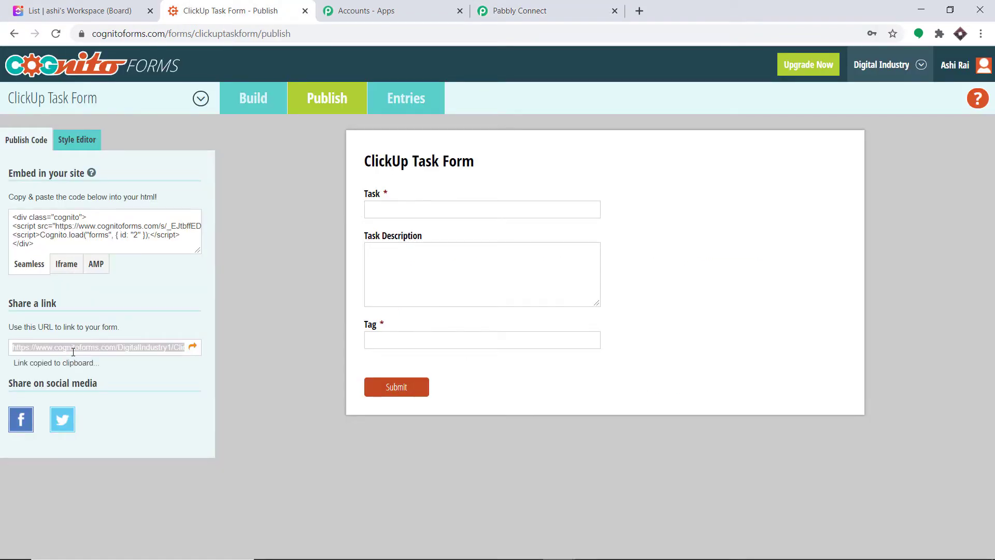
right_click(73, 353)
click(117, 396)
click(639, 11)
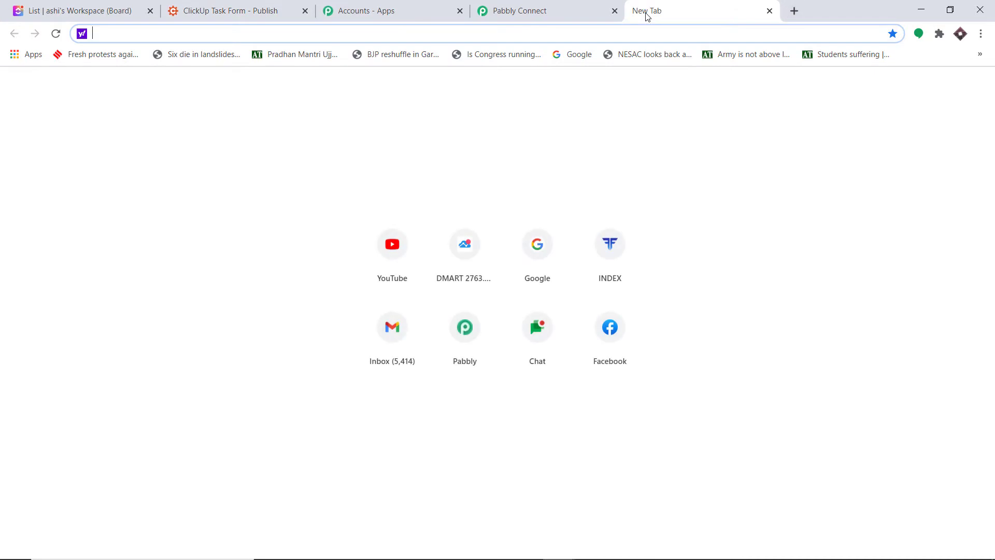
key(ctrl+v)
key(Return)
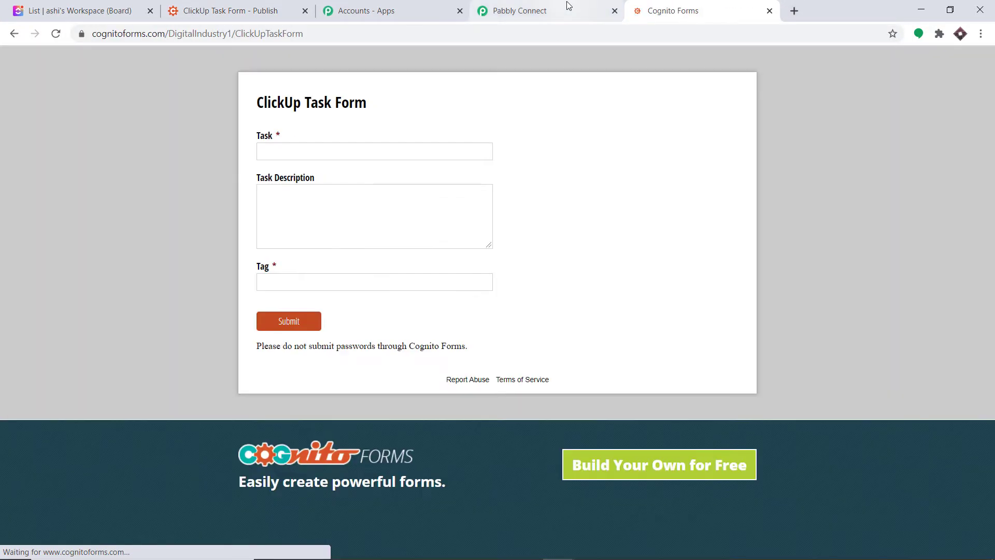
Step: Fill in the ClickUp Task Form with the task "Collect Gold Nuggets" and the description "Collecting is easy but can be be tiresome"
click(280, 151)
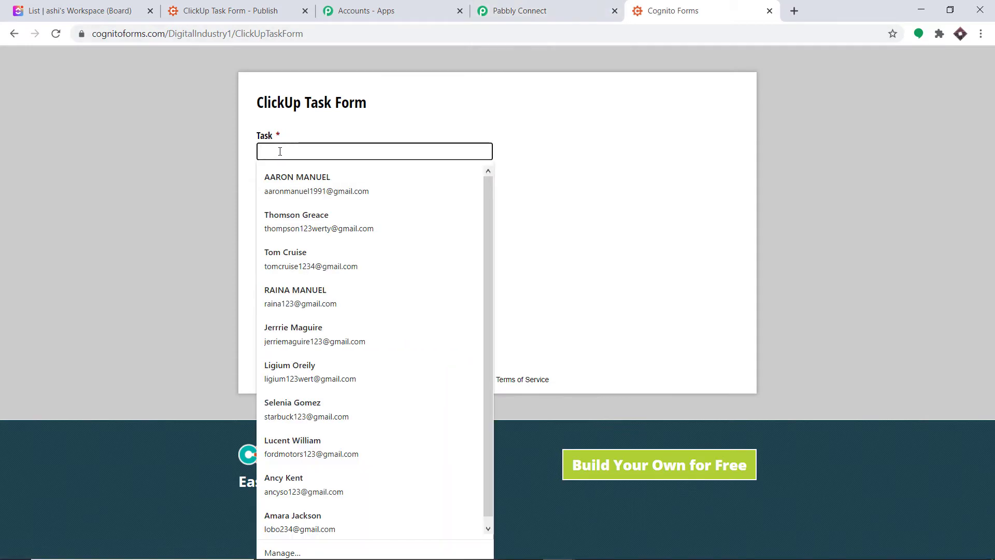
text(C)
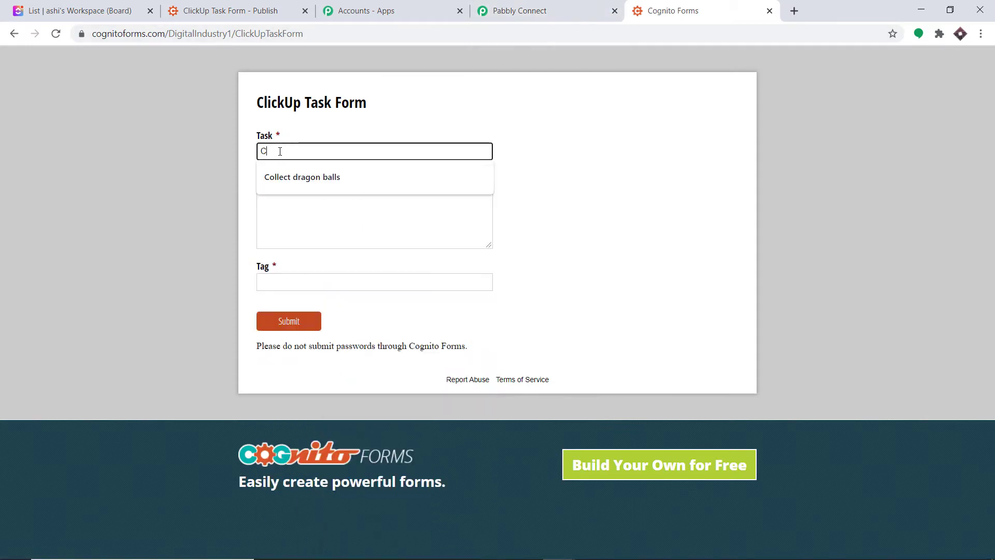
text(ollect Gold)
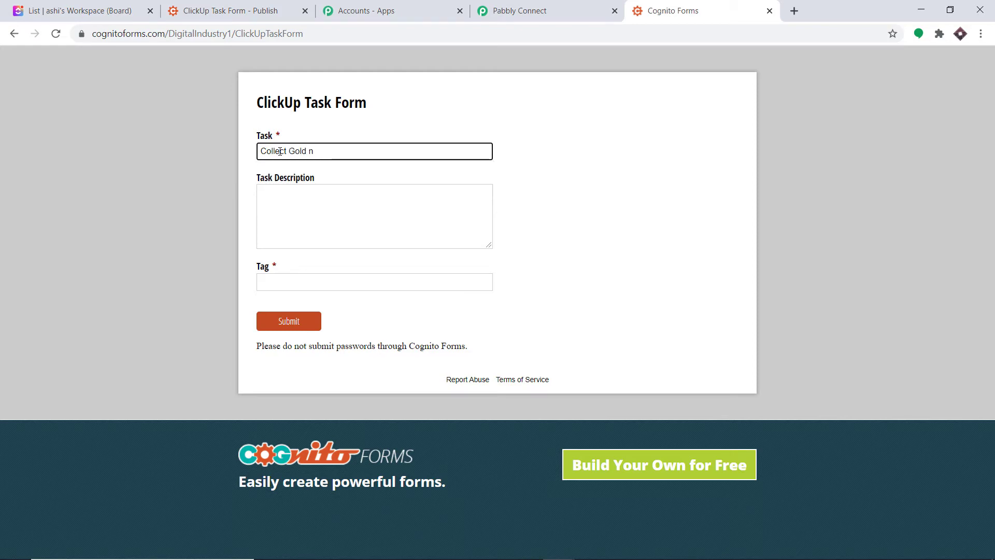
text( Nuggets)
click(276, 192)
text(Co)
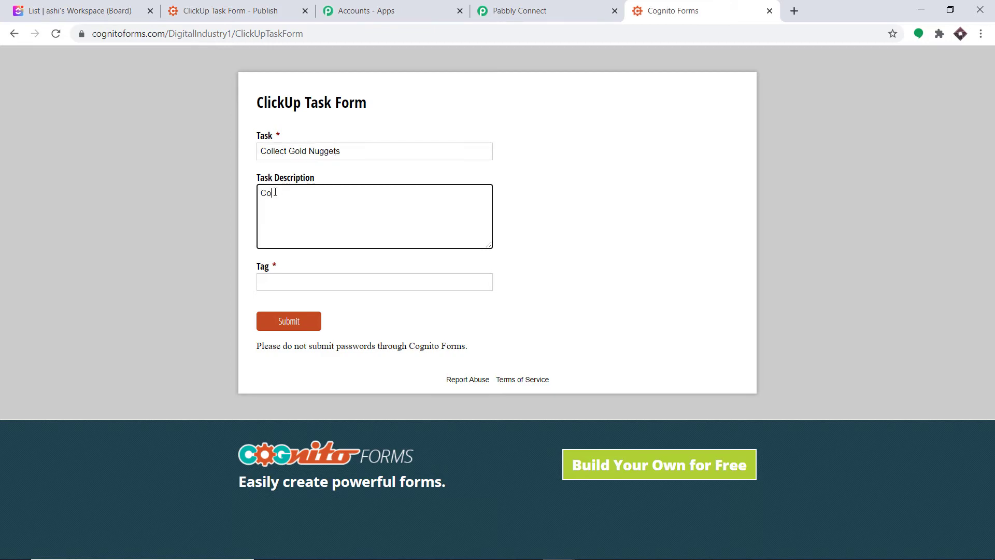
text(llecting is easy but can be be)
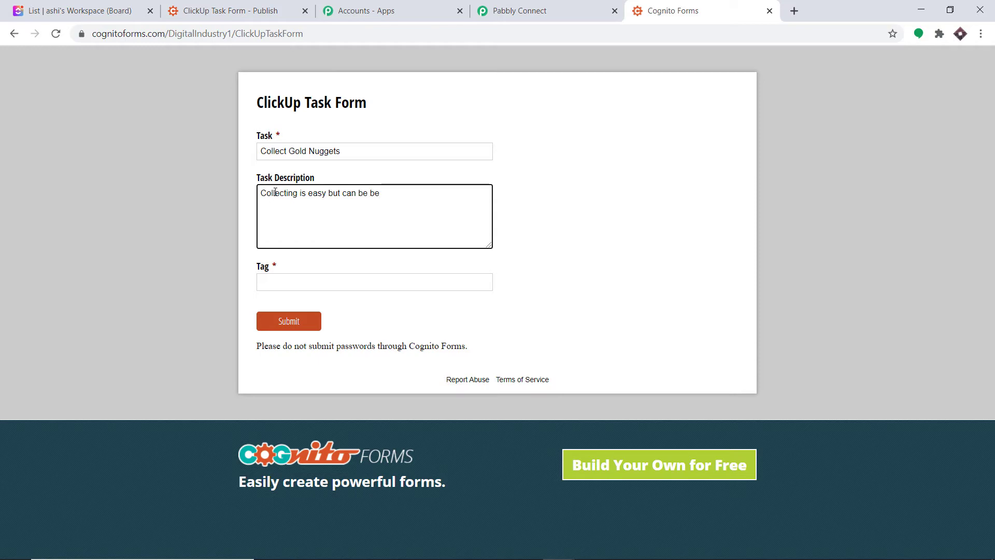
text( be tiresome)
Step: Set the form's Tag to "mineral" and submit the sample entry
click(274, 280)
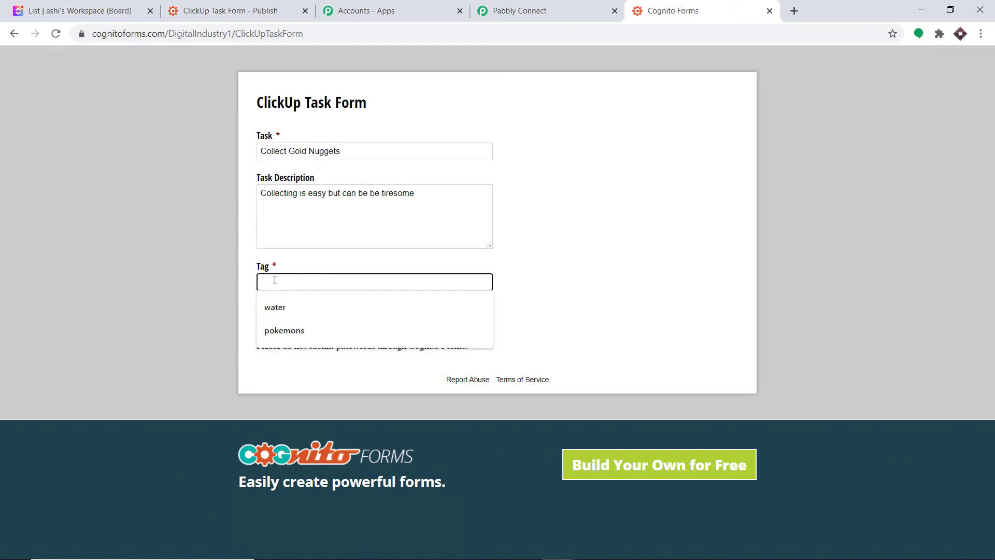
text(gold)
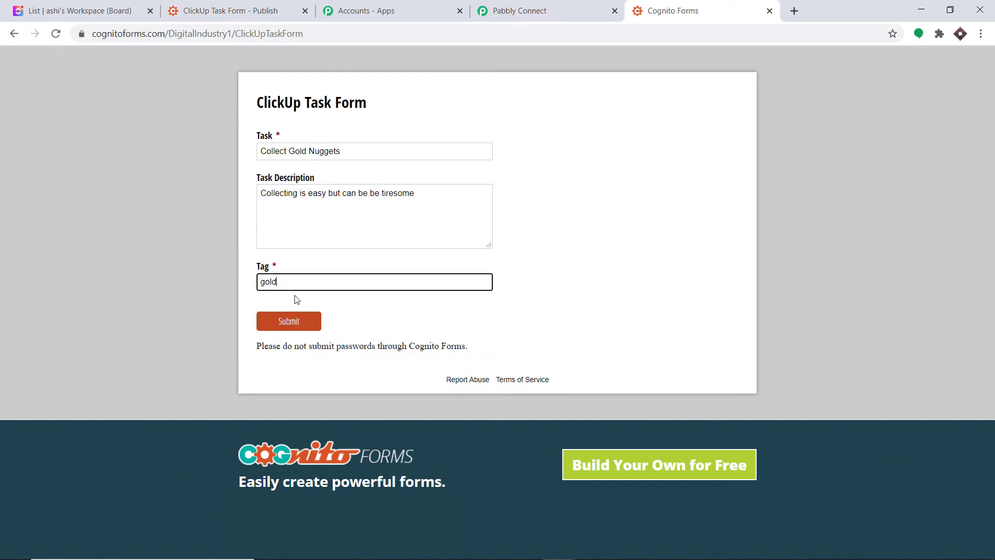
text(mineral)
click(290, 320)
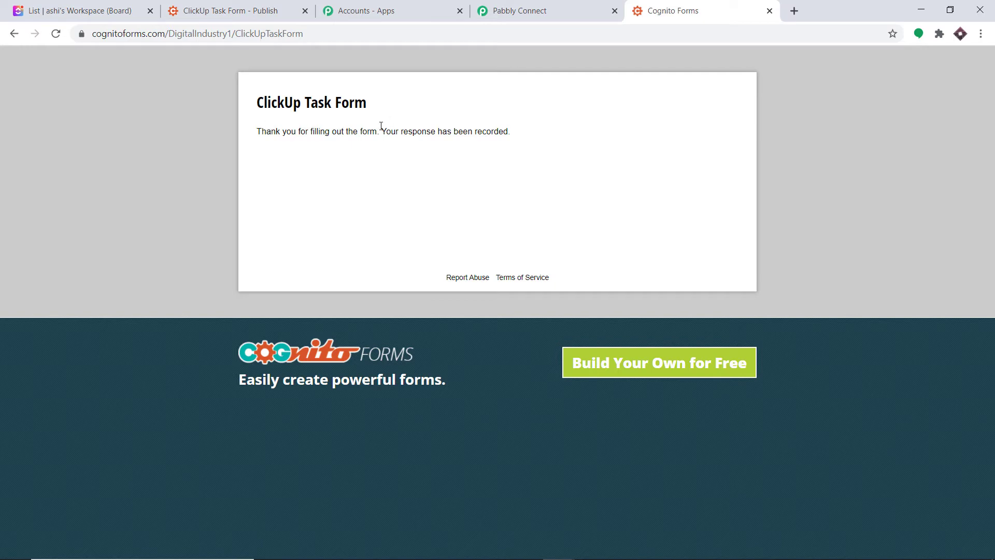
Step: Switch to Pabbly Connect and check the captured webhook response for the submitted Task, TaskDescription and Tag values
click(532, 17)
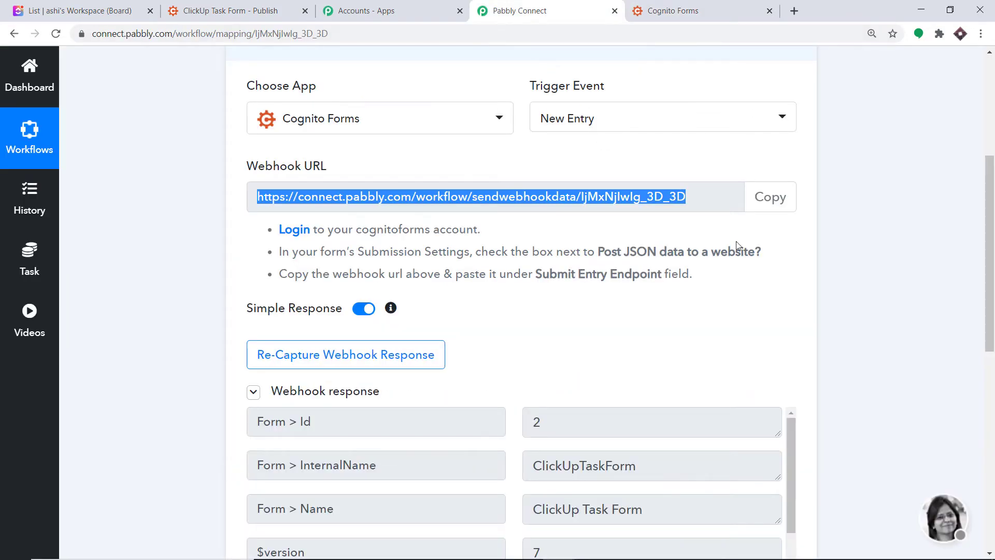
scroll(501, 273, down, 6)
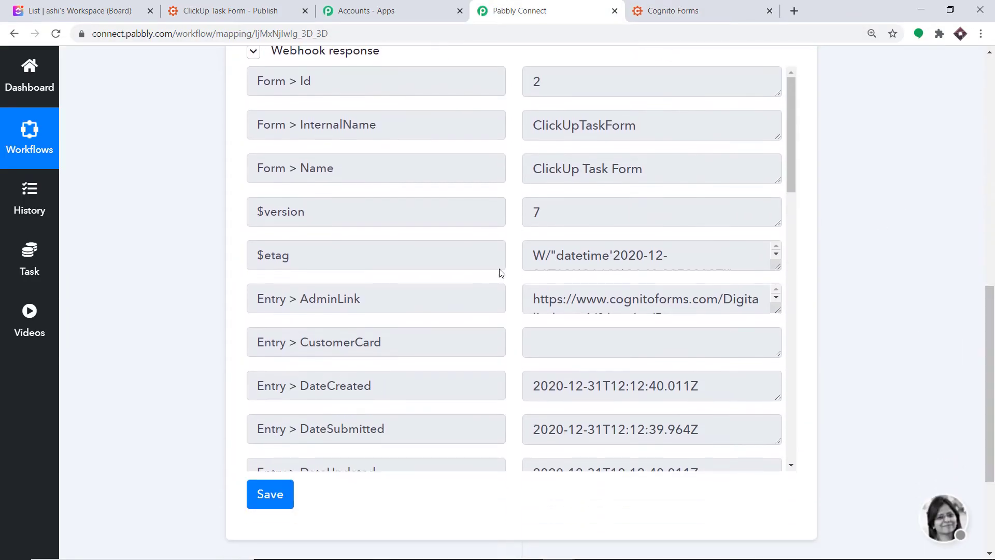
scroll(468, 225, down, 9)
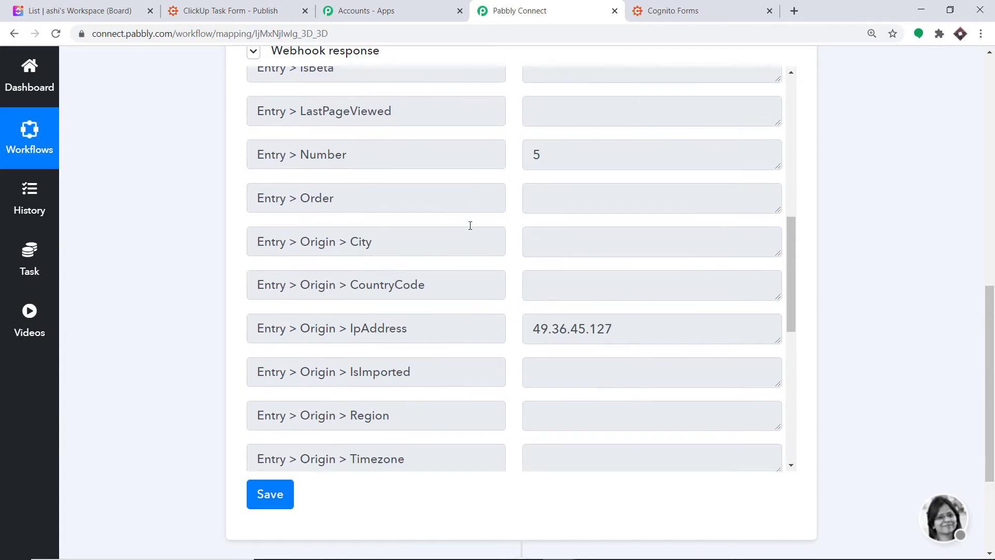
scroll(470, 225, down, 9)
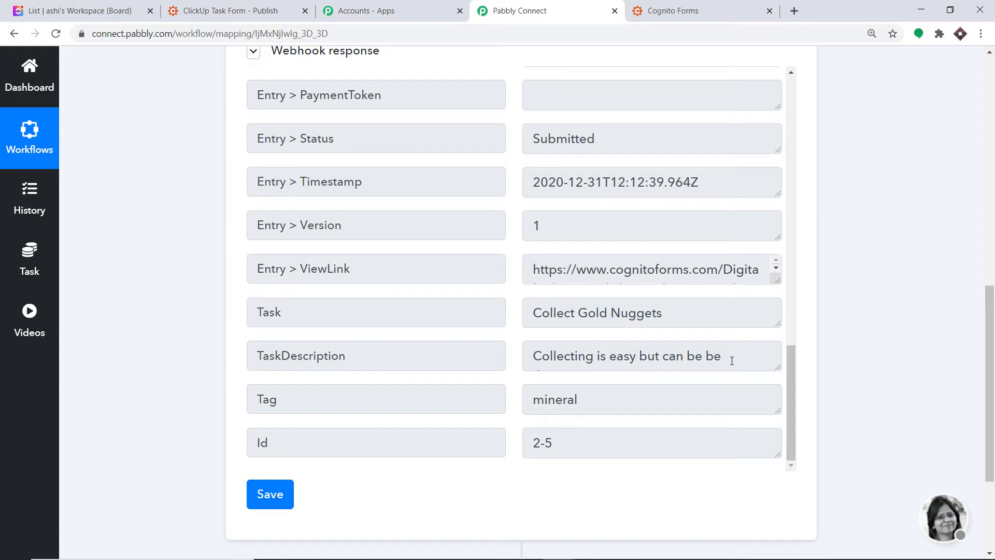
drag(778, 369, 778, 397)
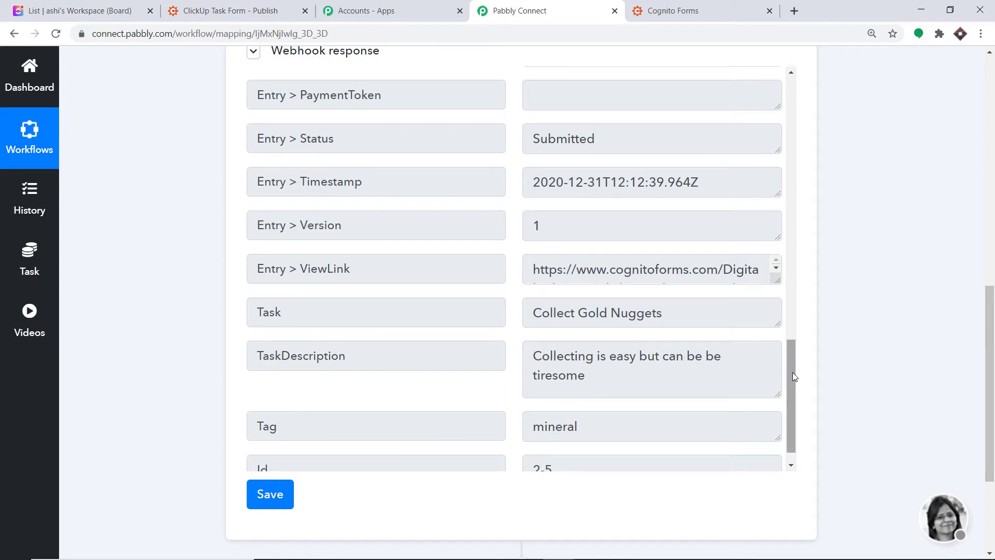
scroll(792, 372, down, 1)
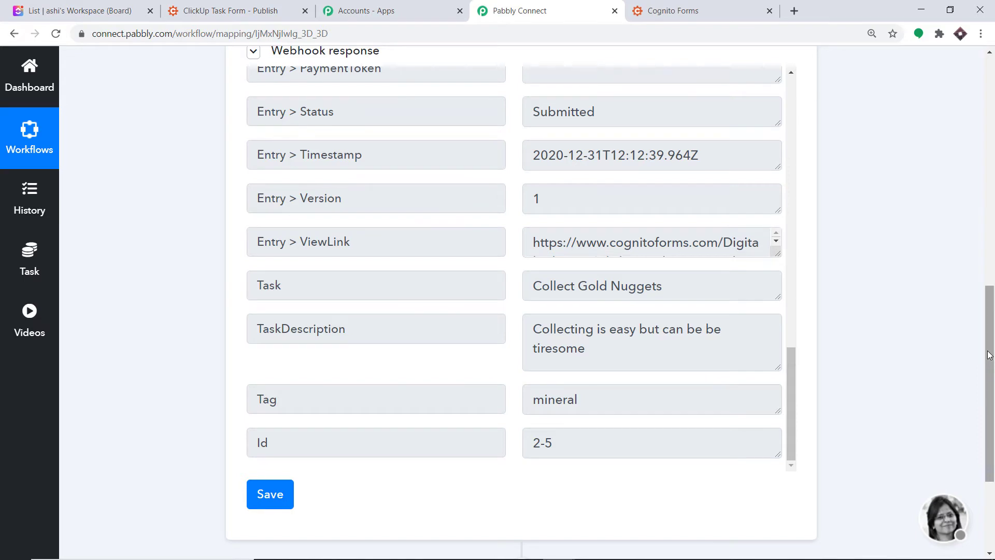
Step: Add an action step after the trigger, with ClickUp as the app and Create Task as the action event
drag(989, 357, 990, 423)
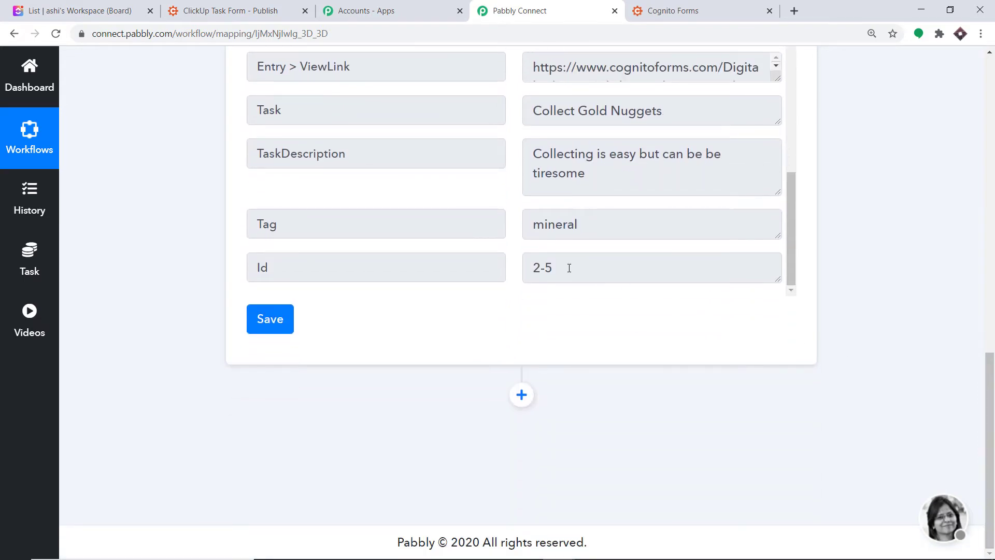
click(528, 397)
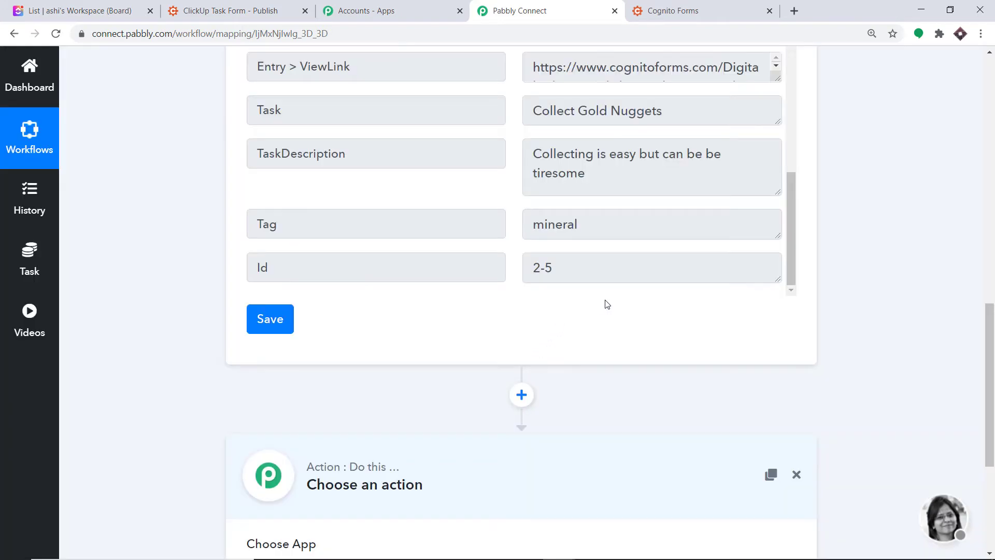
drag(991, 378, 990, 461)
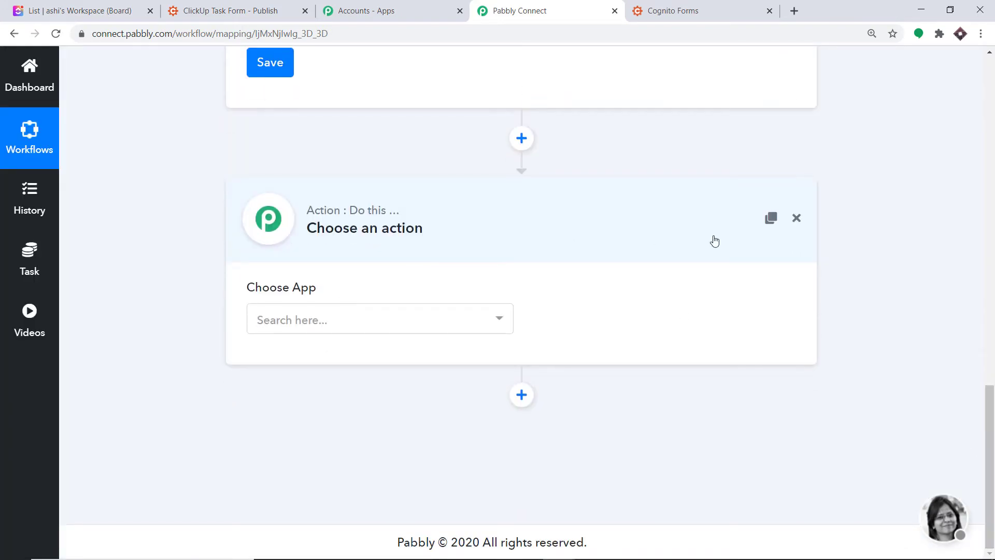
click(397, 314)
text(clic)
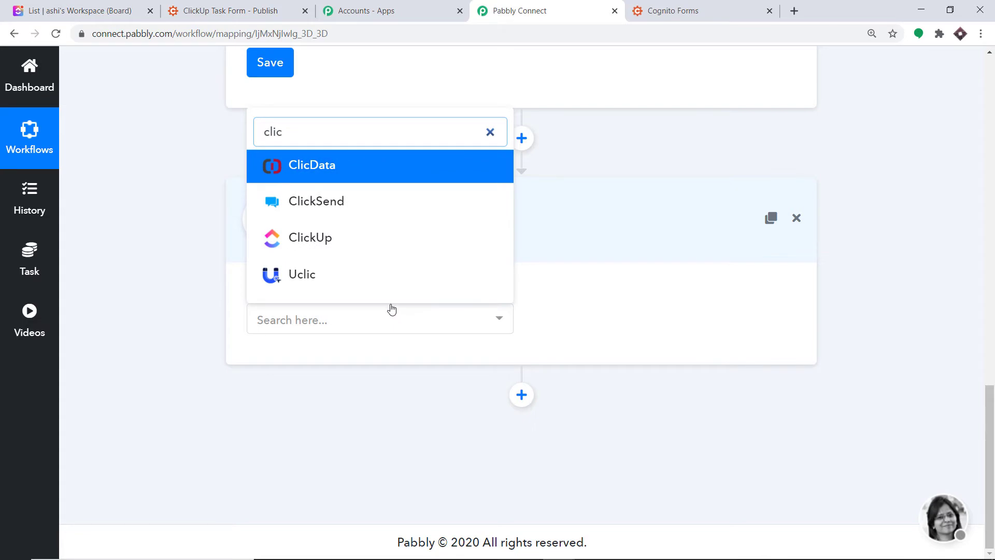
click(355, 239)
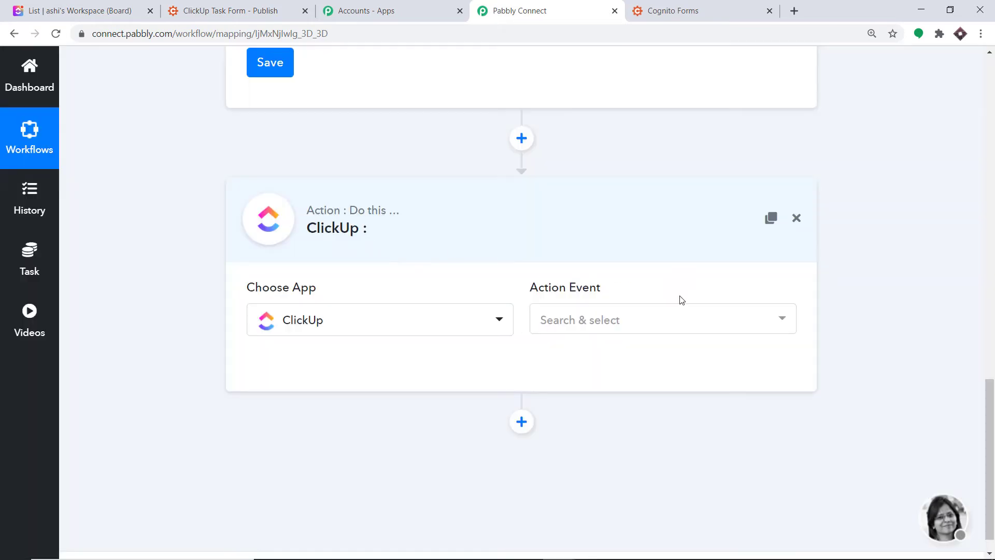
click(603, 319)
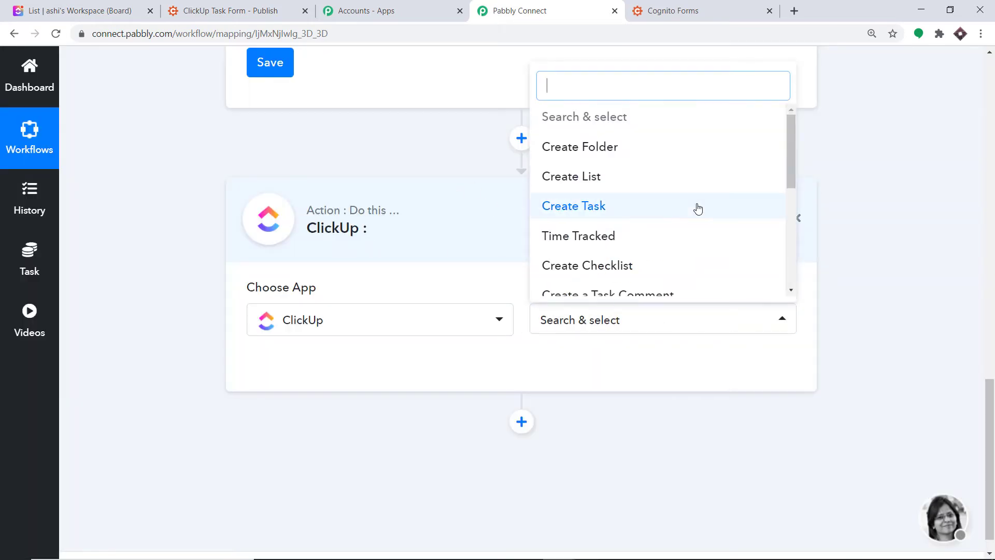
click(581, 210)
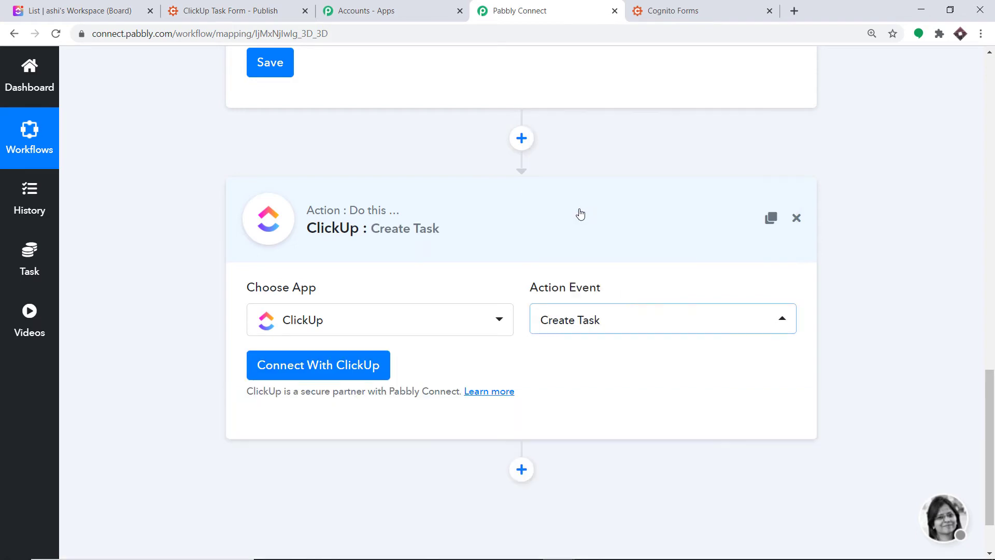
Step: Look through the other action events offered for ClickUp, keeping Create Task as the selection
click(601, 320)
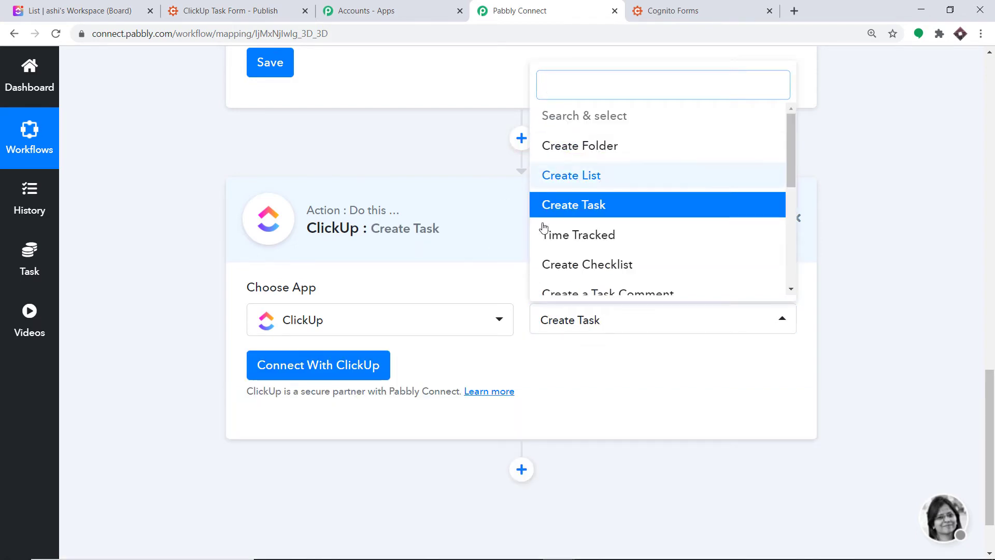
scroll(633, 265, down, 3)
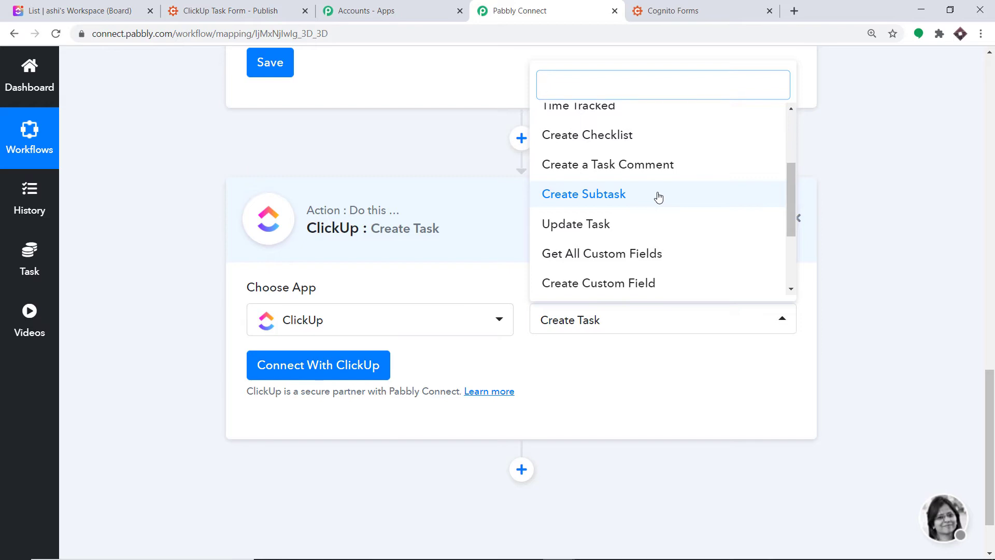
click(611, 390)
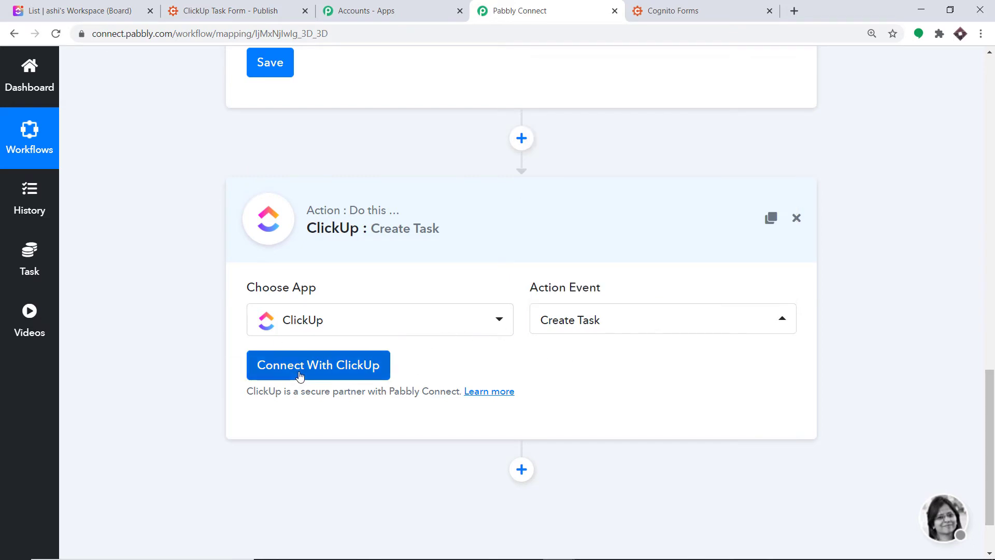
Step: Open the new ClickUp credentials form for the action, and copy the API token from the Apps settings in ClickUp
click(300, 375)
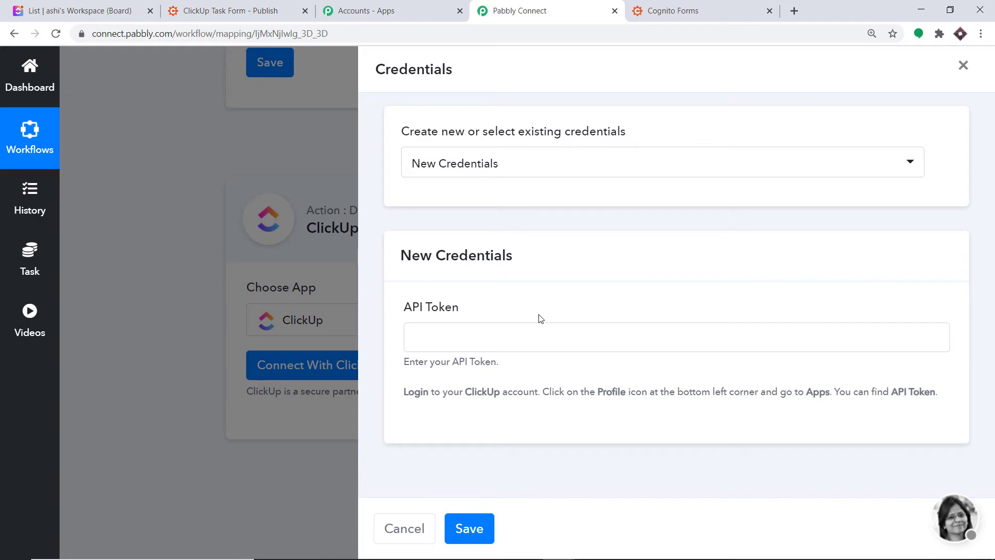
click(78, 11)
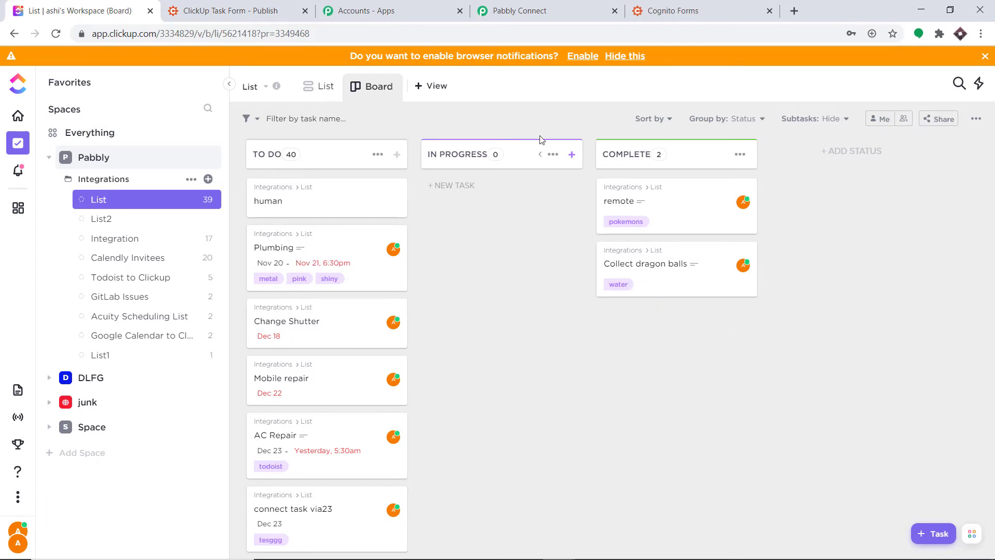
click(21, 542)
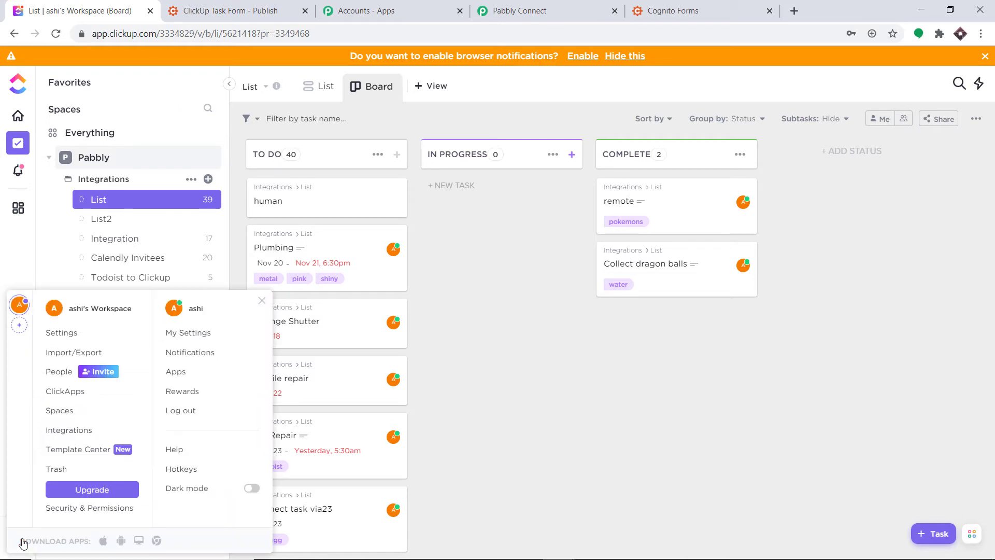
click(188, 373)
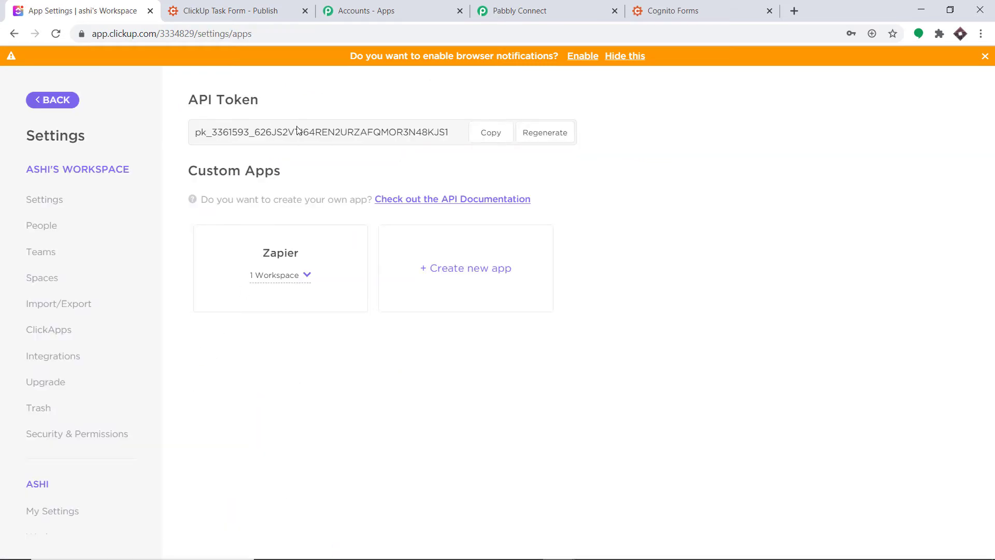
click(487, 133)
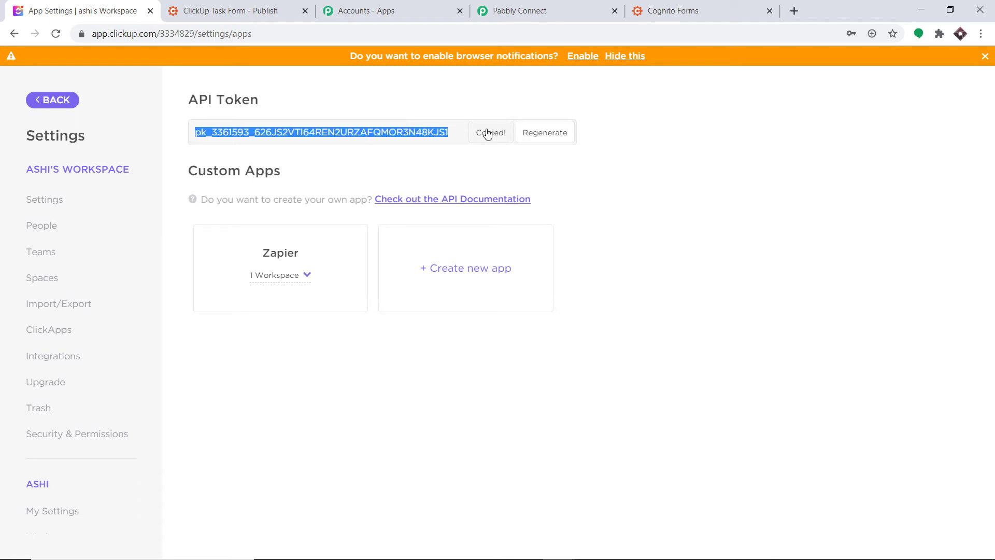
Step: Return to Pabbly Connect, paste the ClickUp API token into the new credentials and save the connection
click(549, 11)
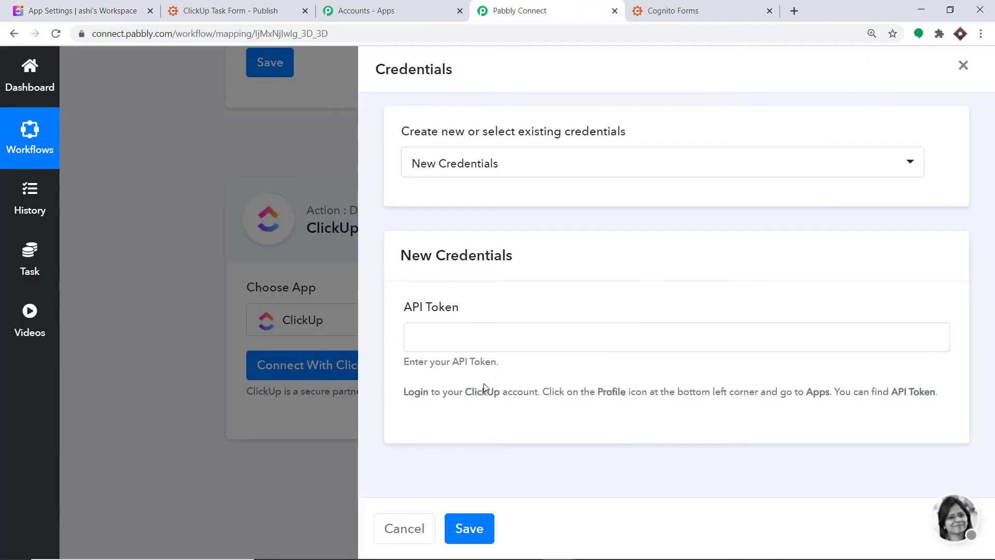
right_click(431, 343)
click(486, 446)
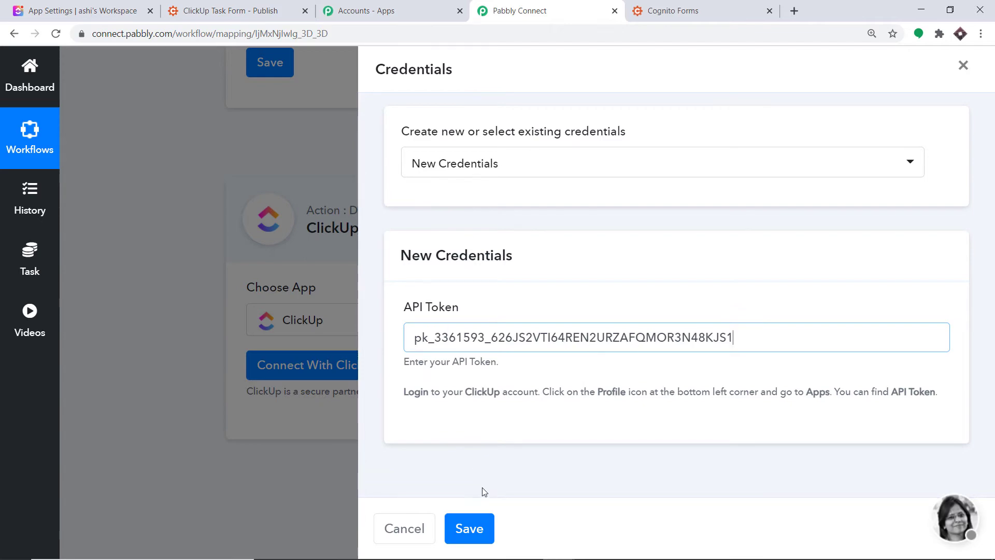
click(472, 523)
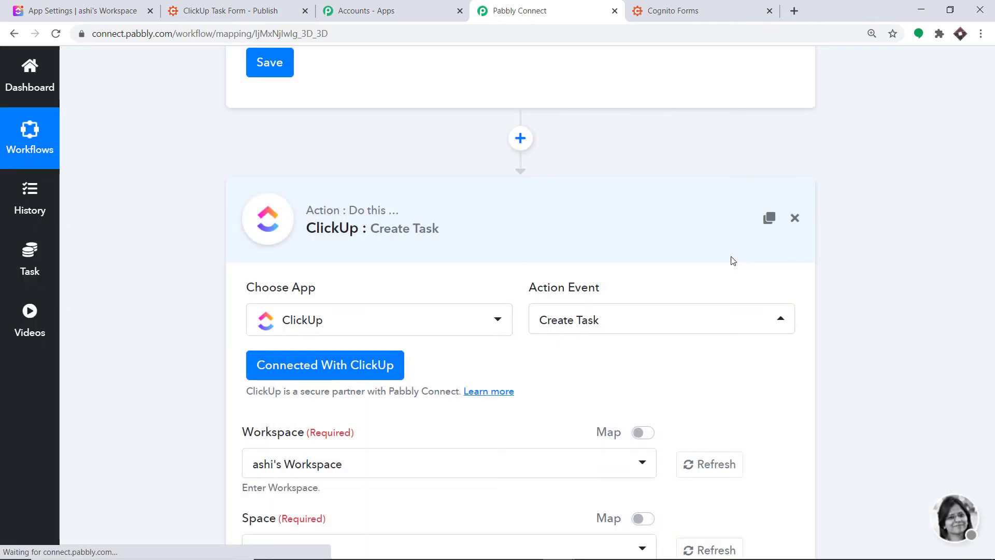
Step: Review the Create Task action's workspace, space, folder and list settings, and switch to ClickUp's List board to compare them
scroll(992, 270, down, 6)
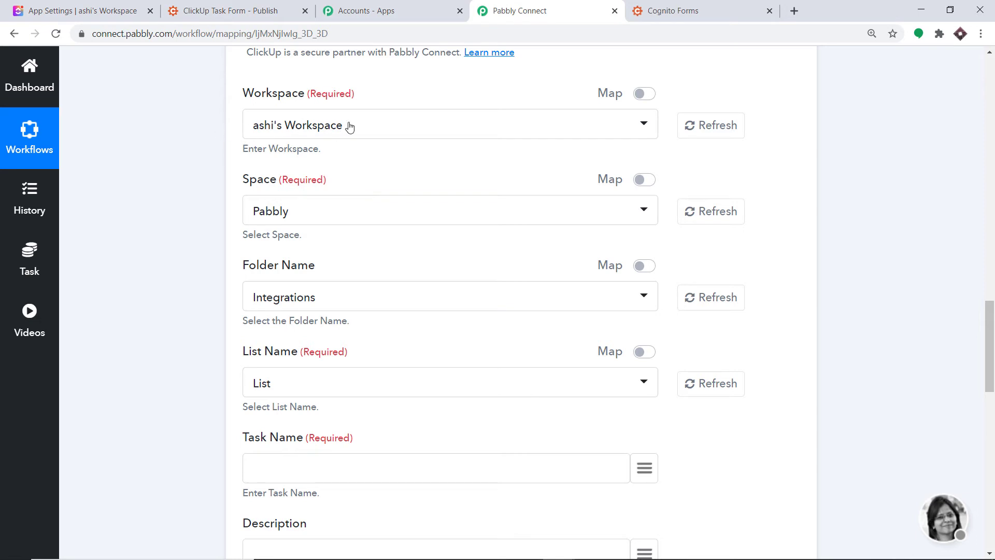
click(61, 7)
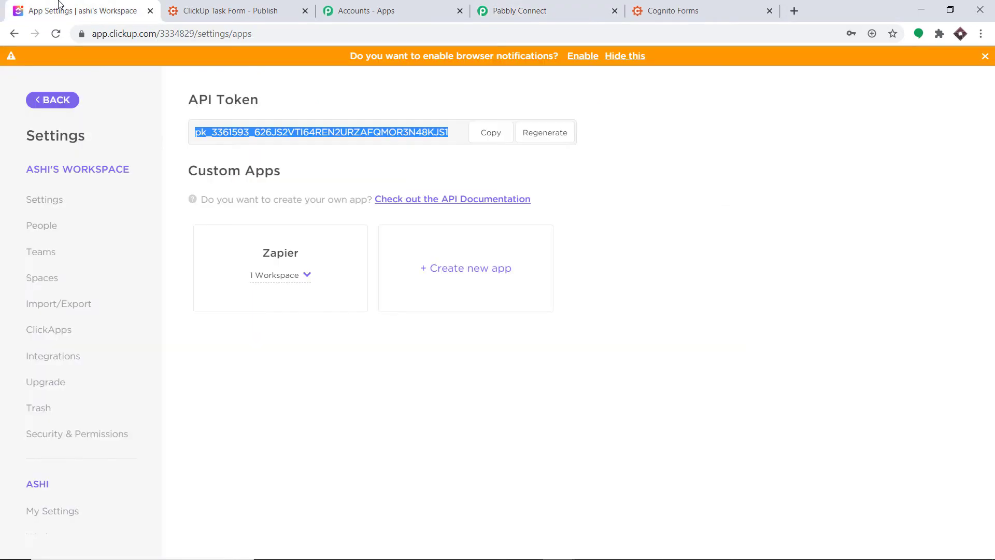
click(56, 105)
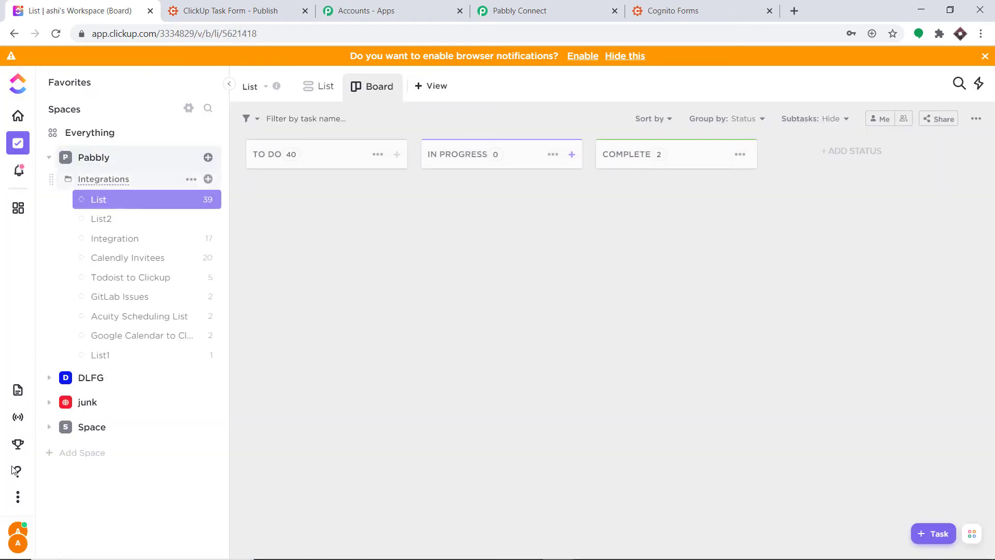
Step: Check the workspace in ClickUp's account menu and compare its spaces with the action's Space options in Pabbly Connect, keeping Pabbly as the space
click(18, 539)
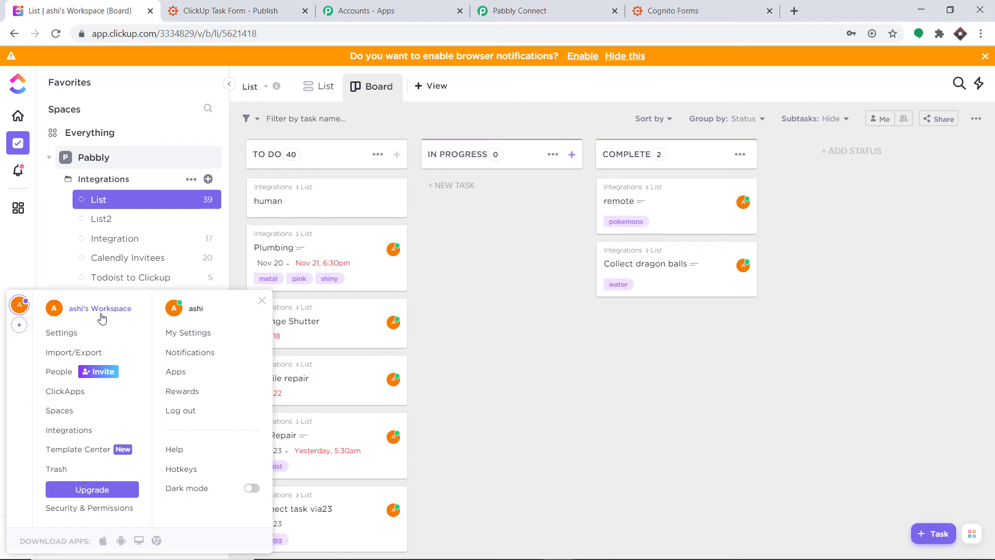
click(544, 10)
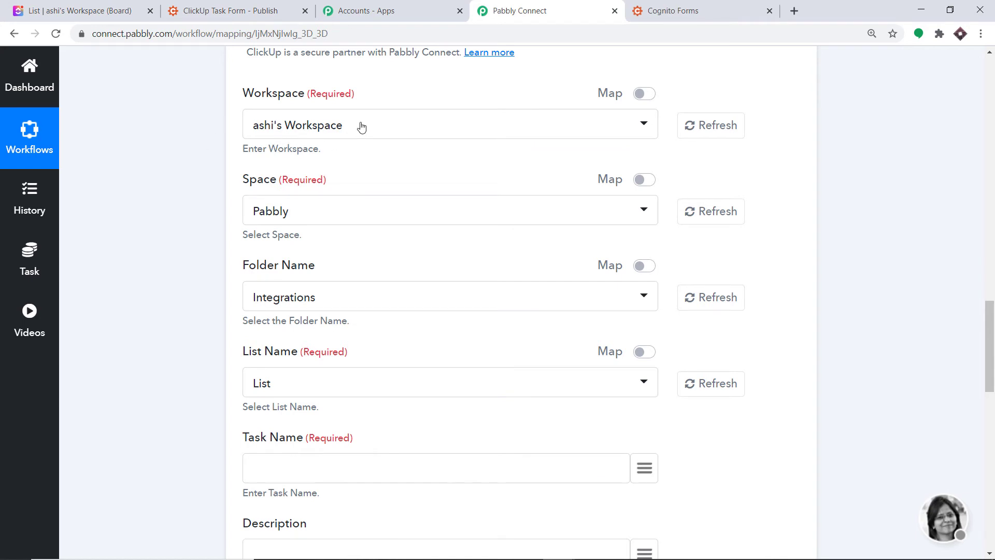
click(308, 215)
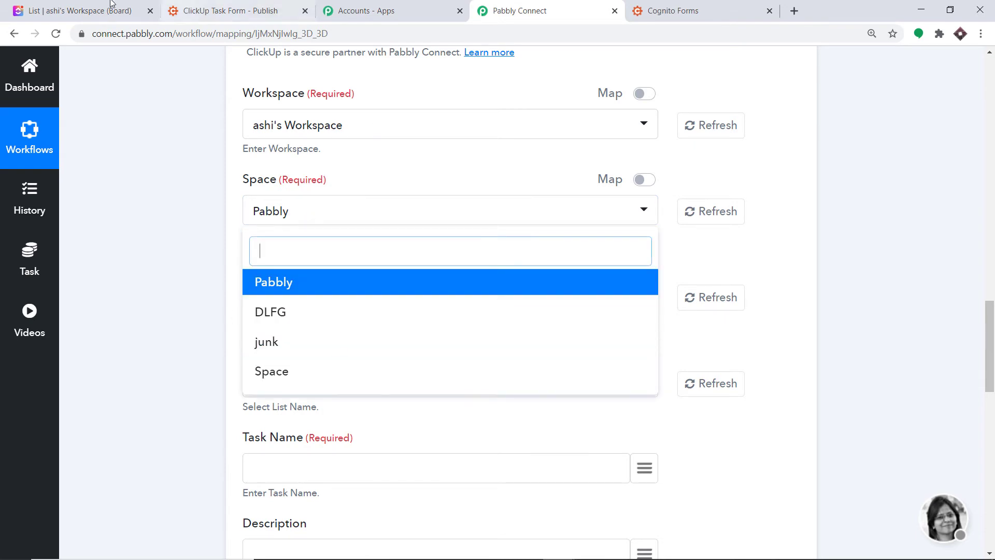
click(78, 10)
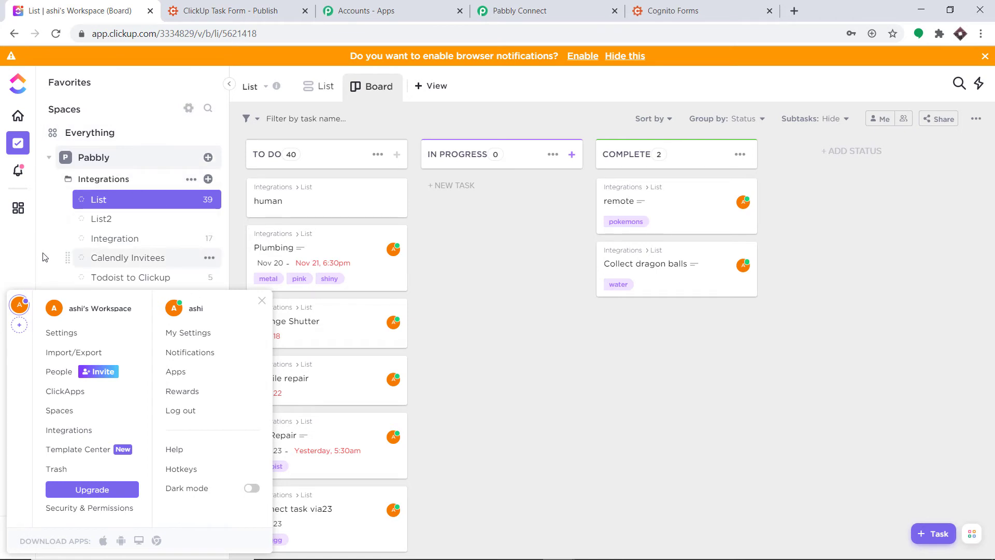
click(261, 300)
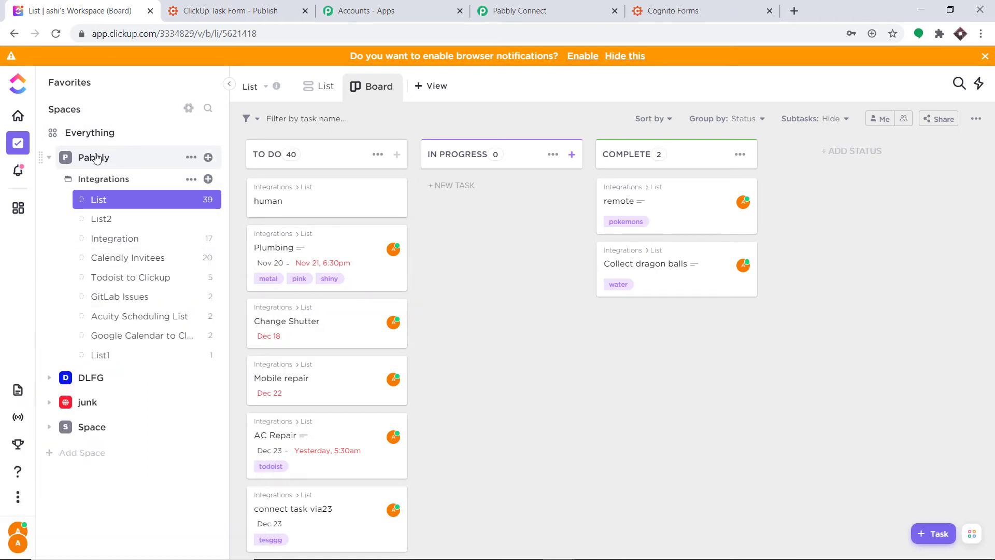
click(150, 162)
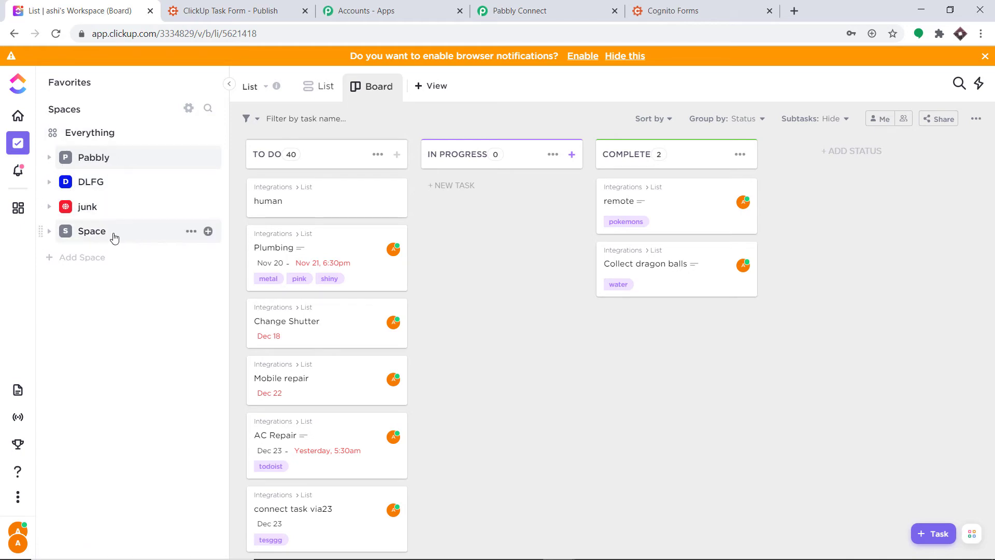
click(494, 10)
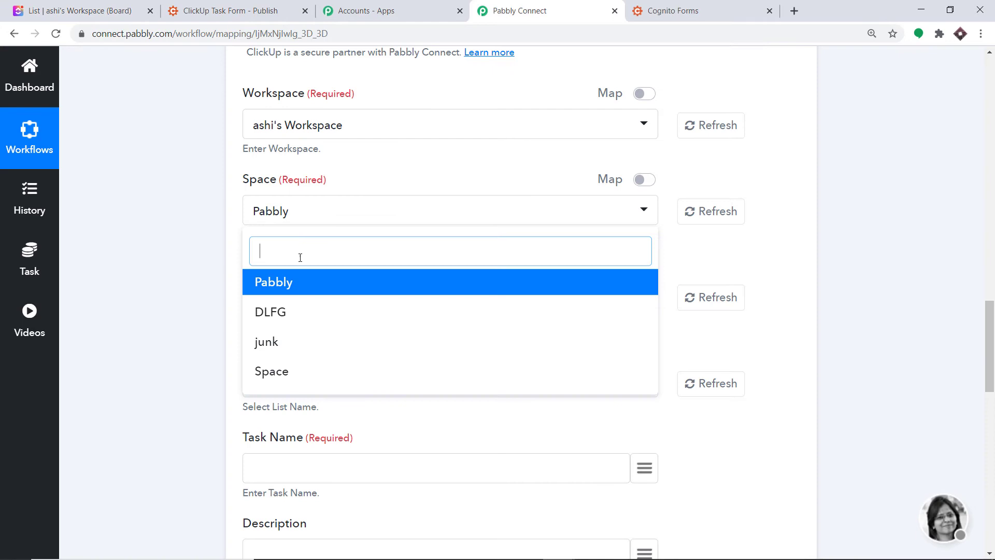
click(283, 292)
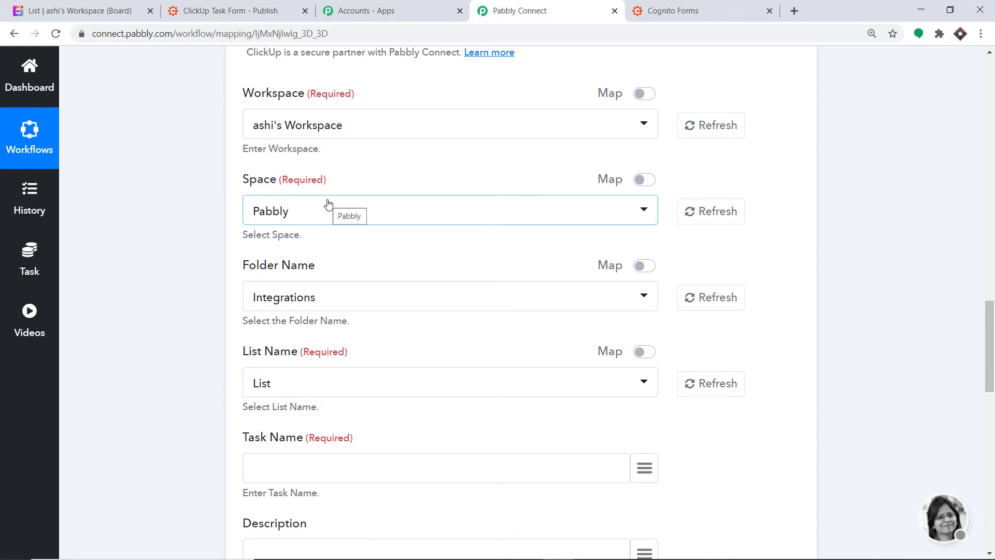
Step: Compare the action's Folder Name options with the folder inside ClickUp's Pabbly space, keeping Integrations as the folder
scroll(310, 246, down, 2)
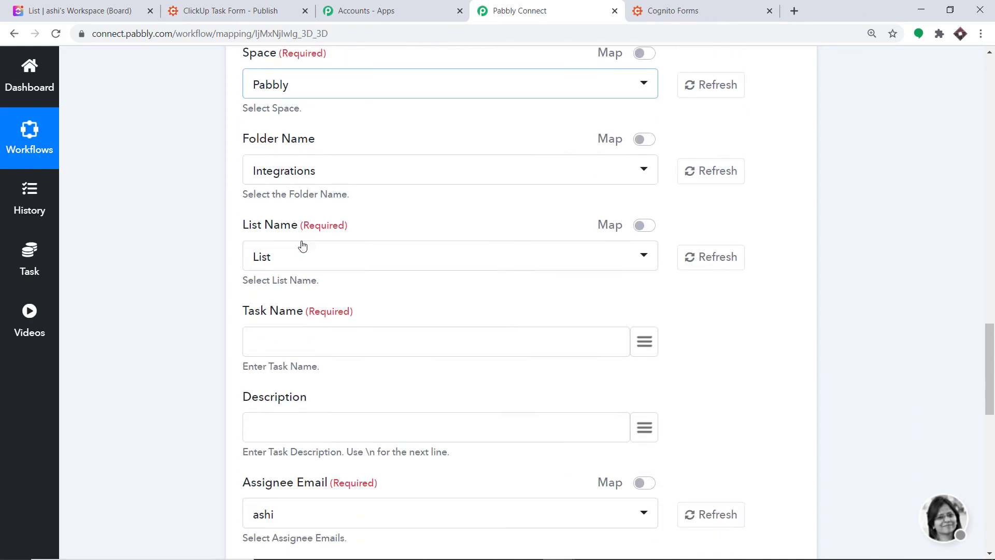
click(305, 169)
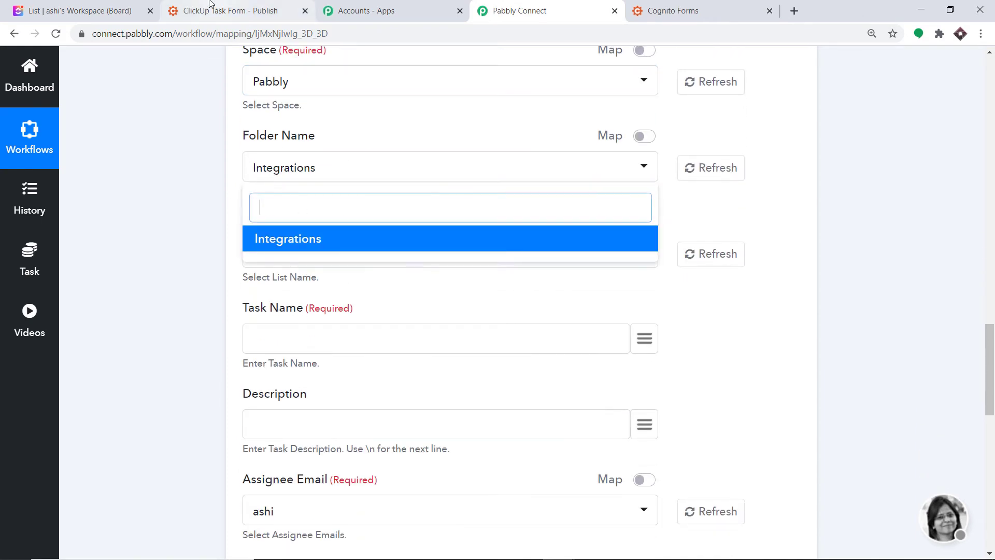
click(119, 10)
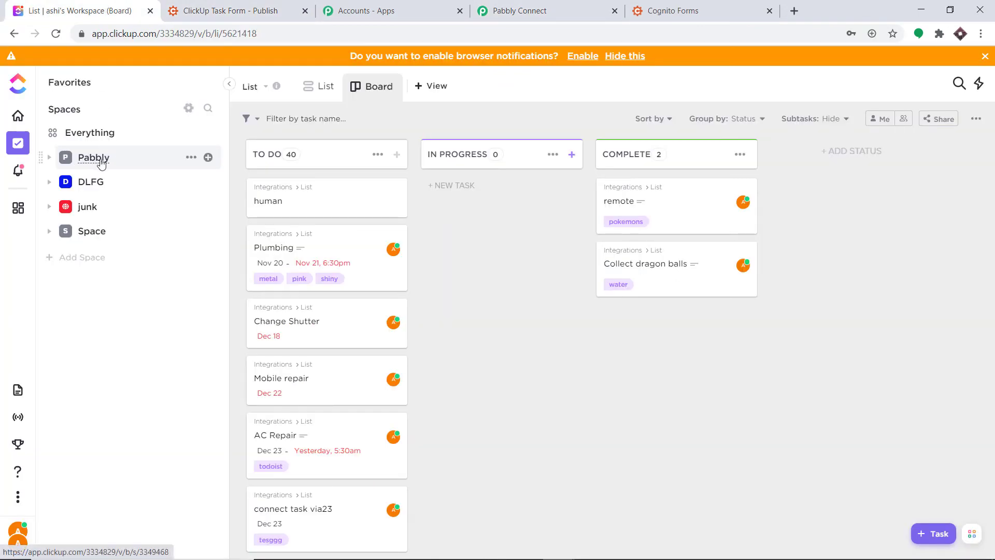
click(127, 158)
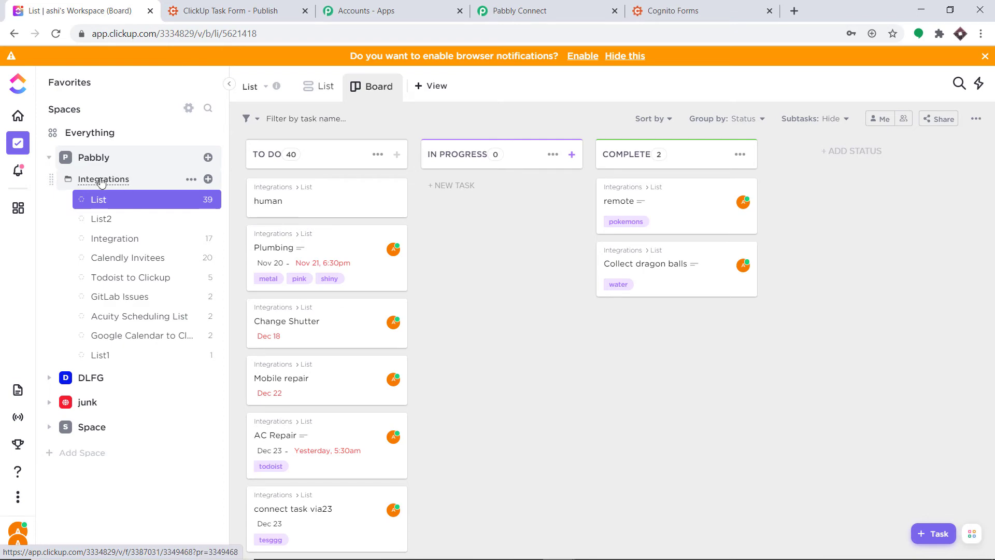
click(520, 11)
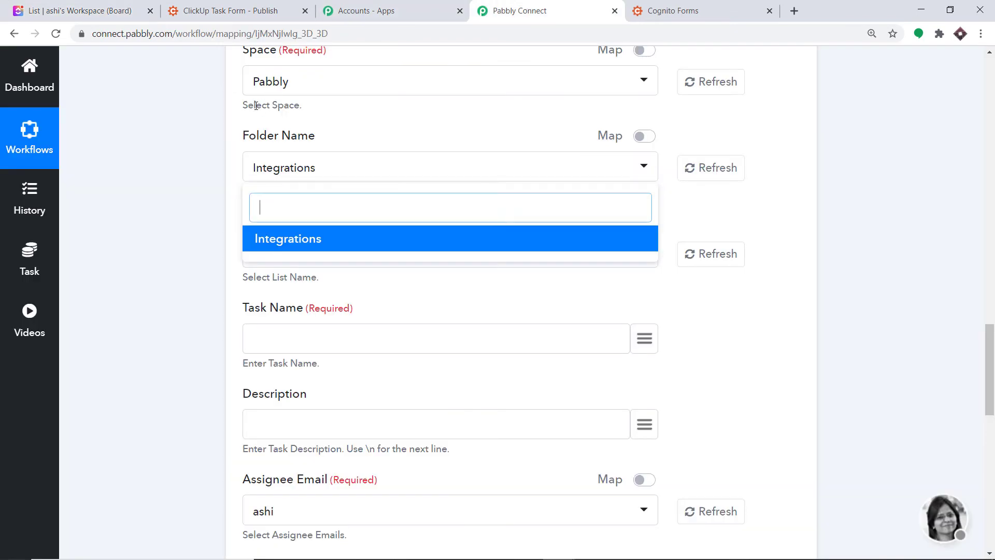
click(188, 7)
click(104, 8)
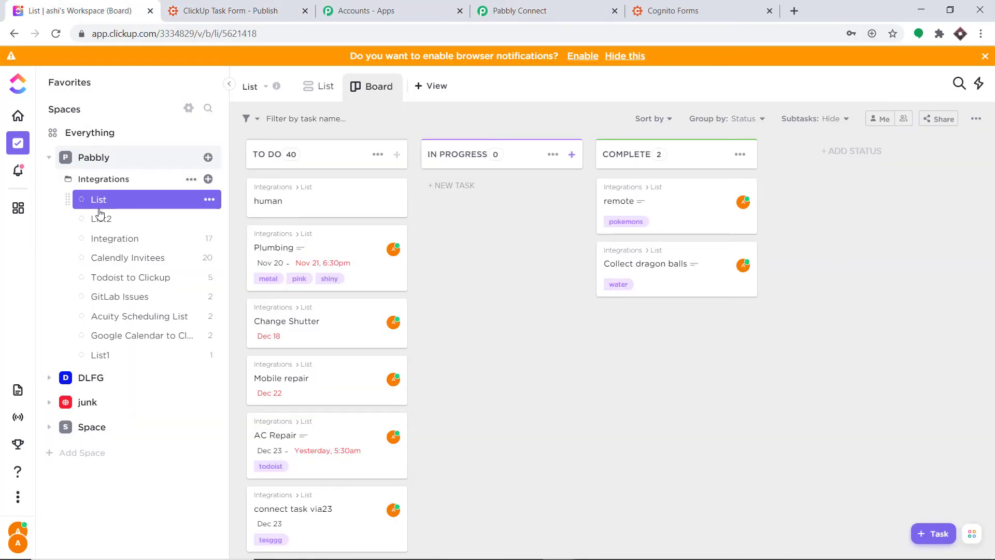
click(107, 238)
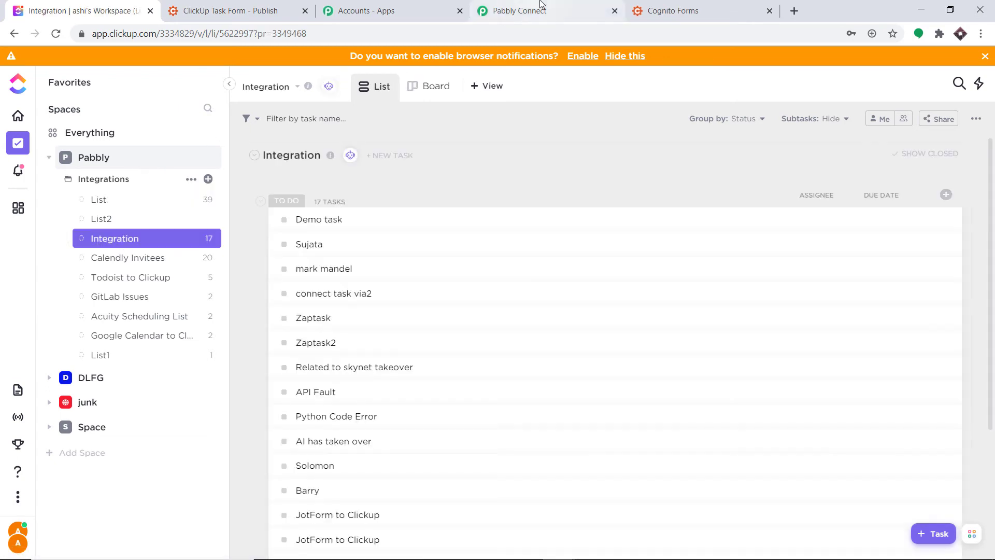
click(540, 7)
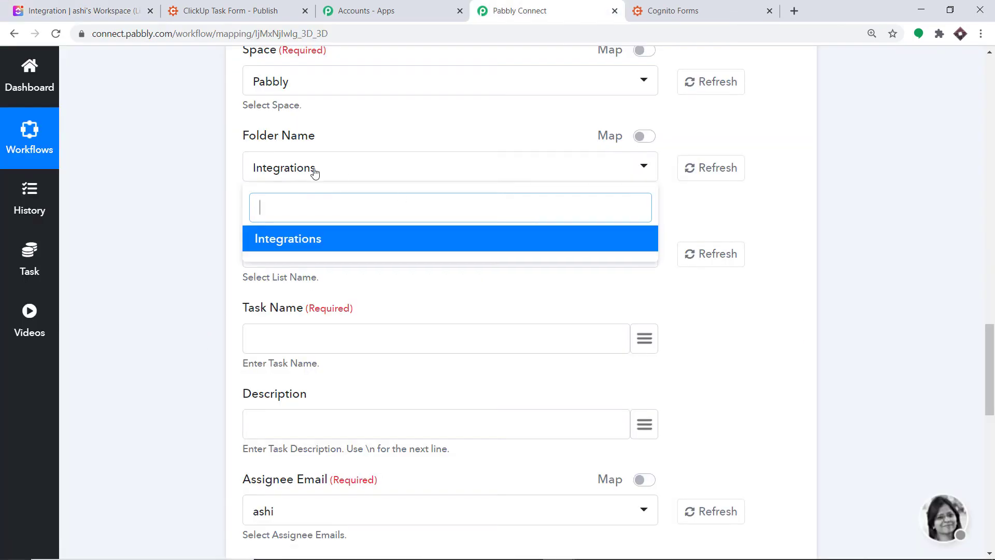
click(376, 298)
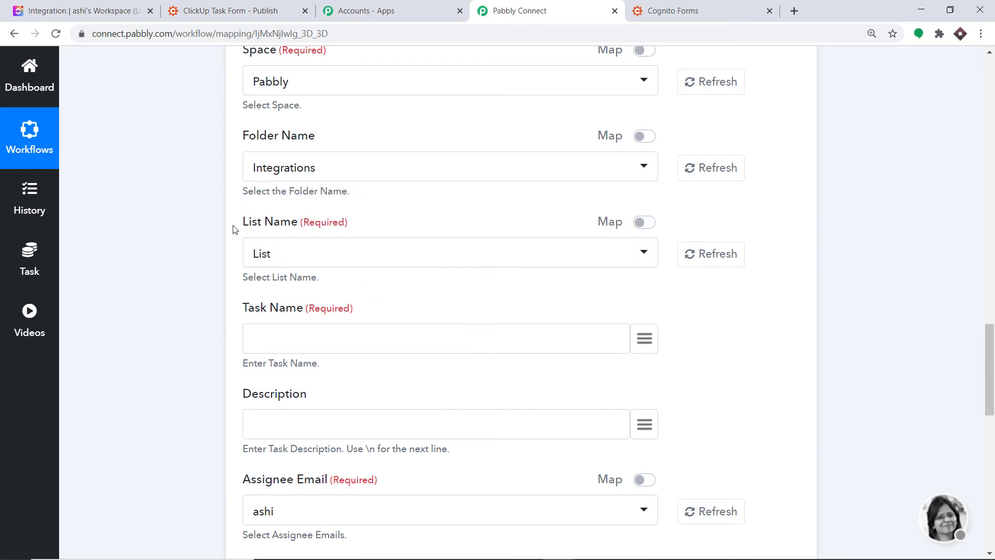
Step: Compare the action's List Name options with the lists in ClickUp's Integrations folder, keeping List as the target list
click(282, 255)
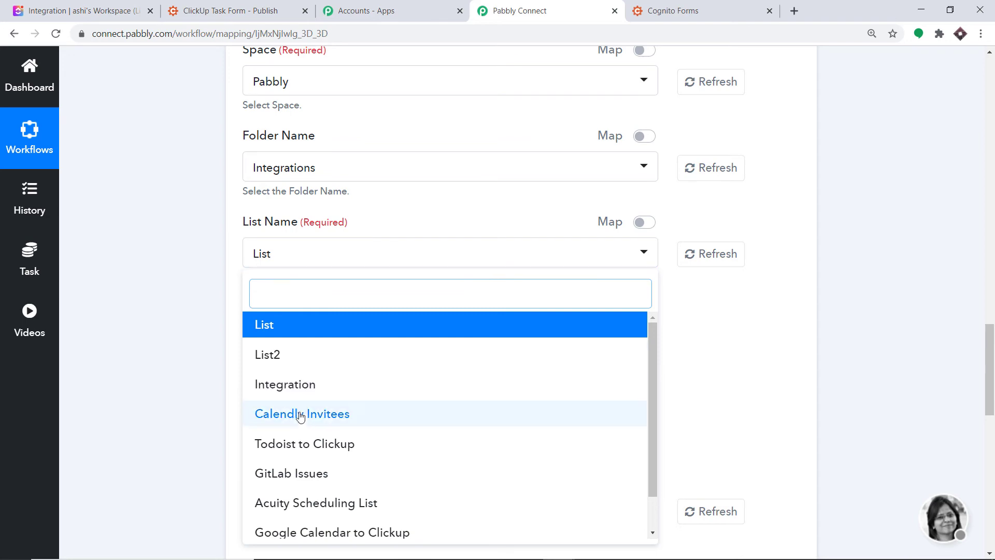
click(215, 4)
click(78, 10)
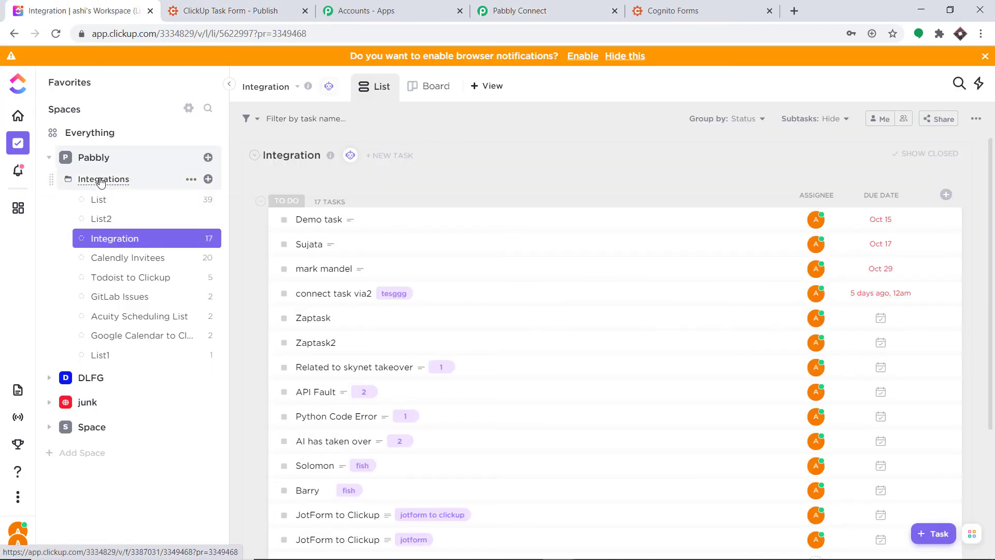
click(81, 180)
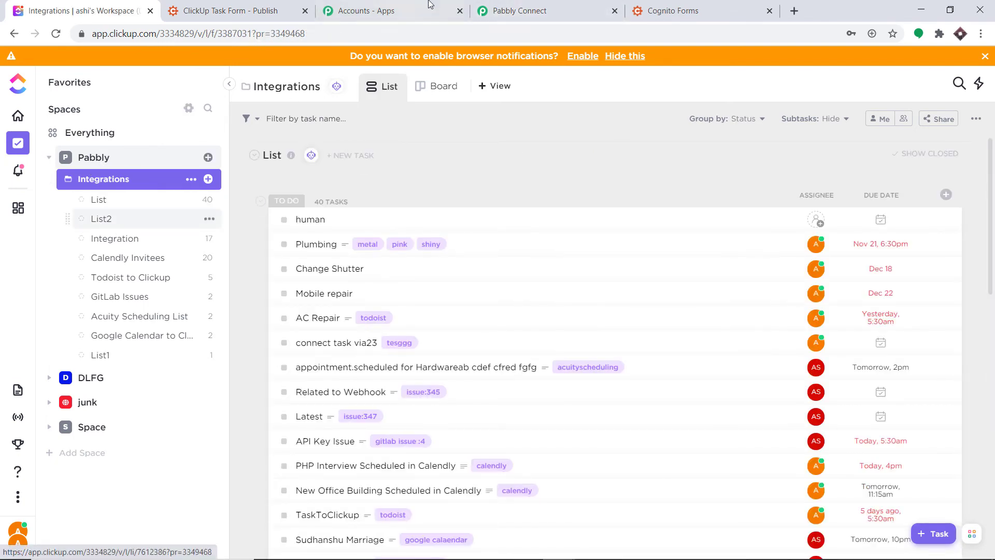
click(491, 5)
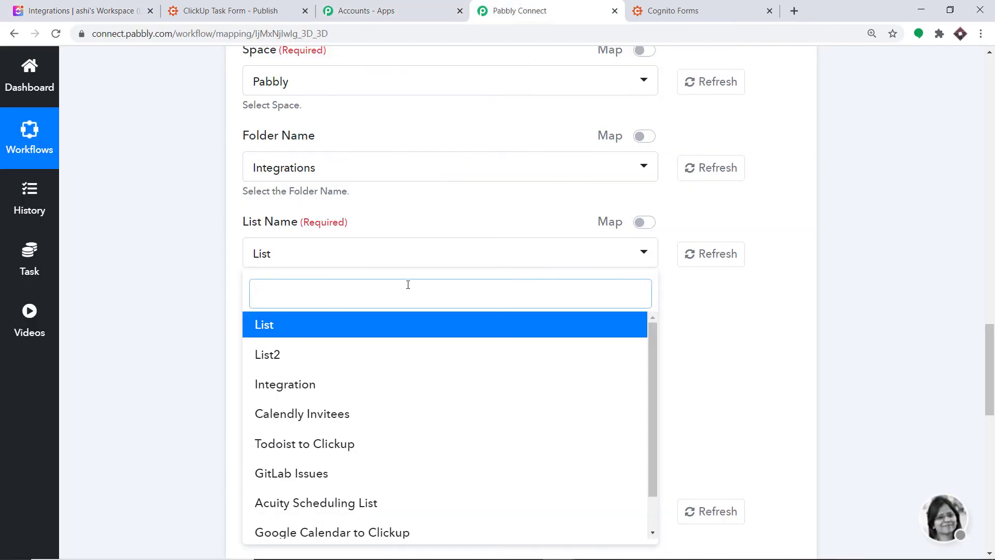
click(297, 328)
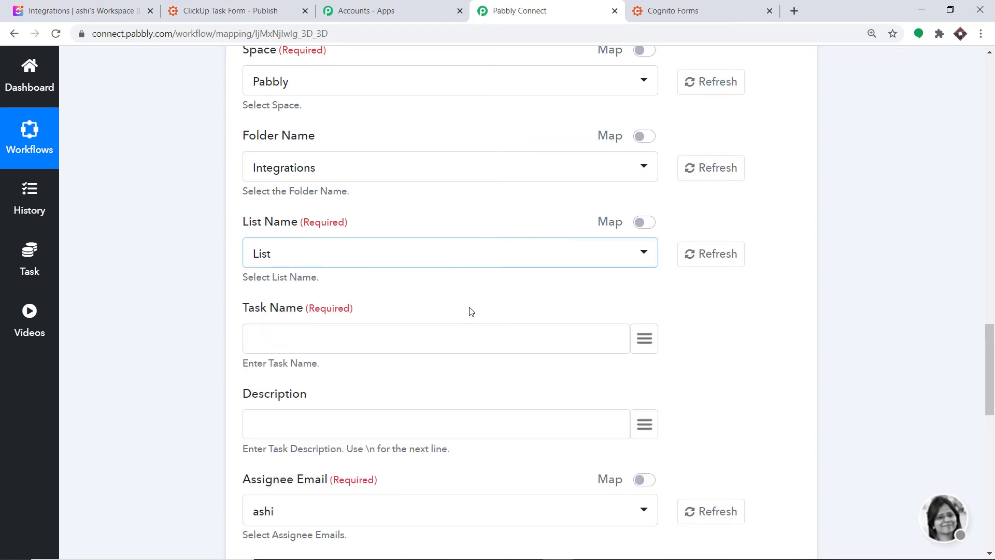
Step: Map the Task Name to the trigger's Task field containing "Collect Gold Nuggets"
scroll(471, 311, down, 2)
click(634, 203)
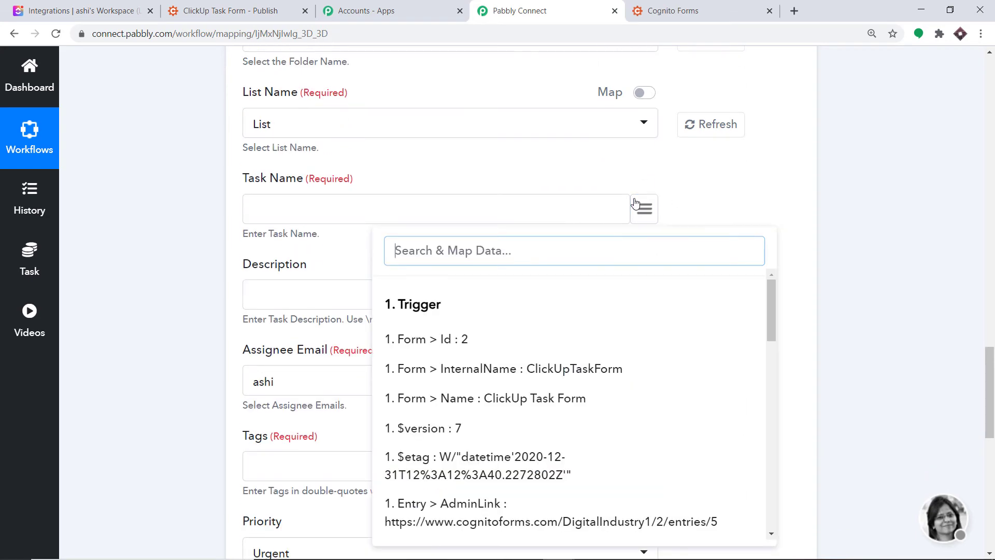
text(nam)
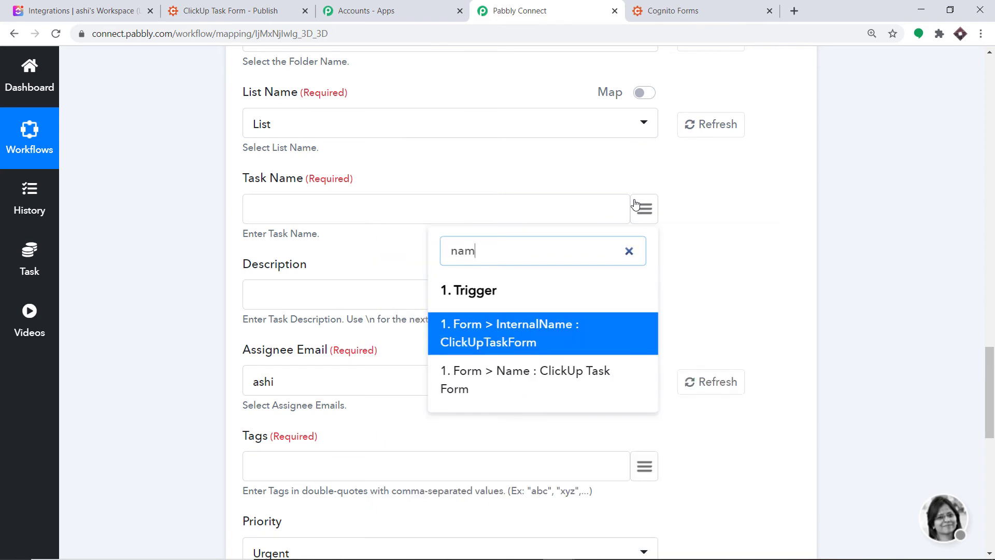
key(BackSpace)
key(BackSpace)
key(BackSpace)
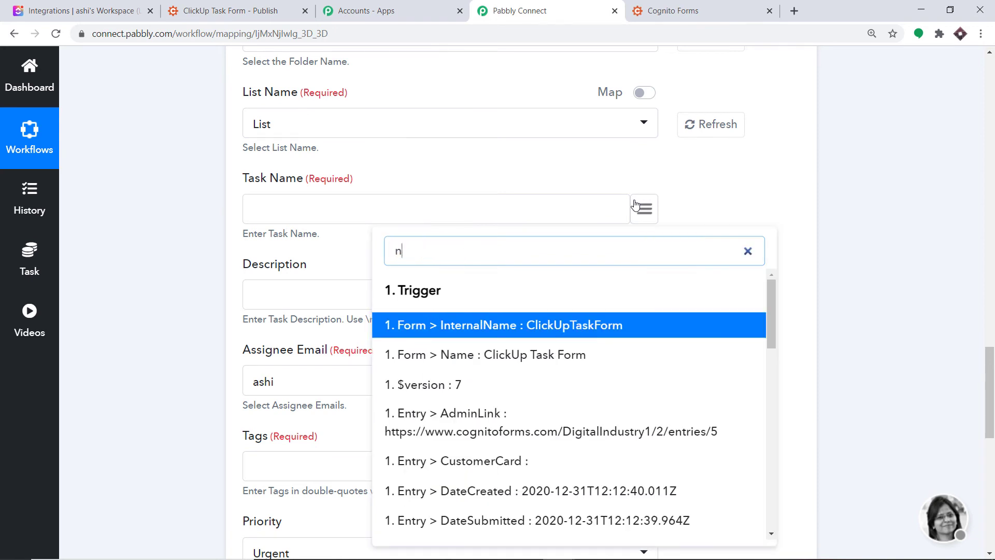
text(gol)
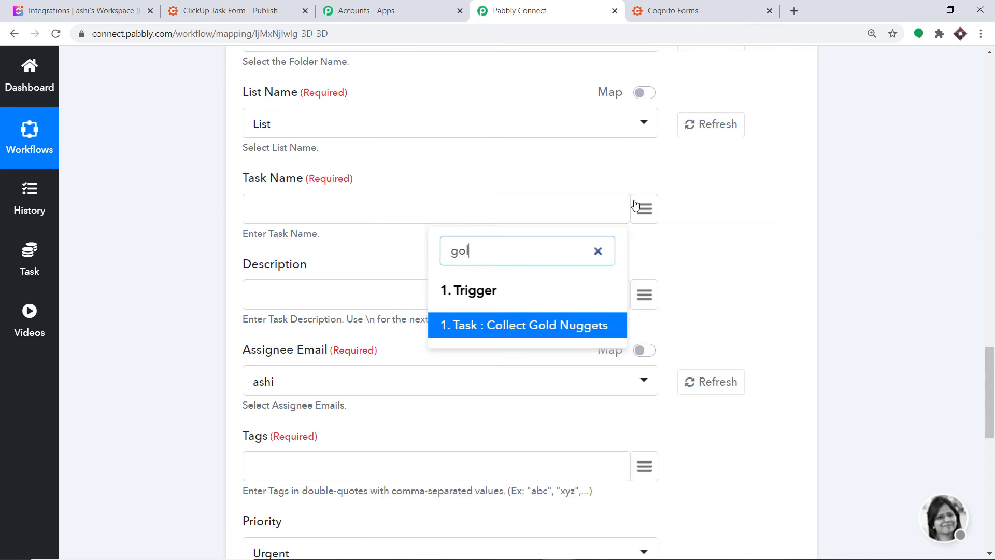
click(507, 326)
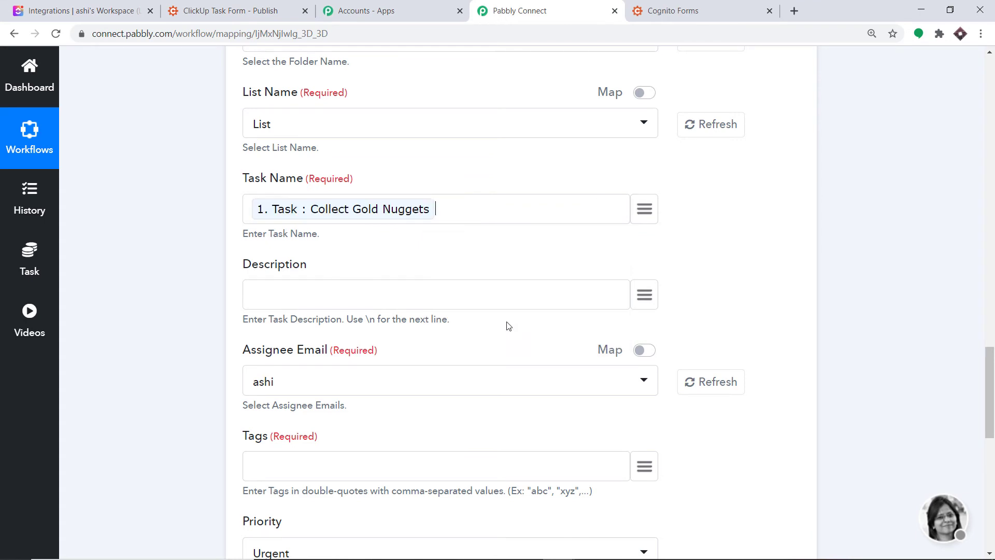
Step: Map the Description to the trigger's TaskDescription field
click(647, 296)
text(descr)
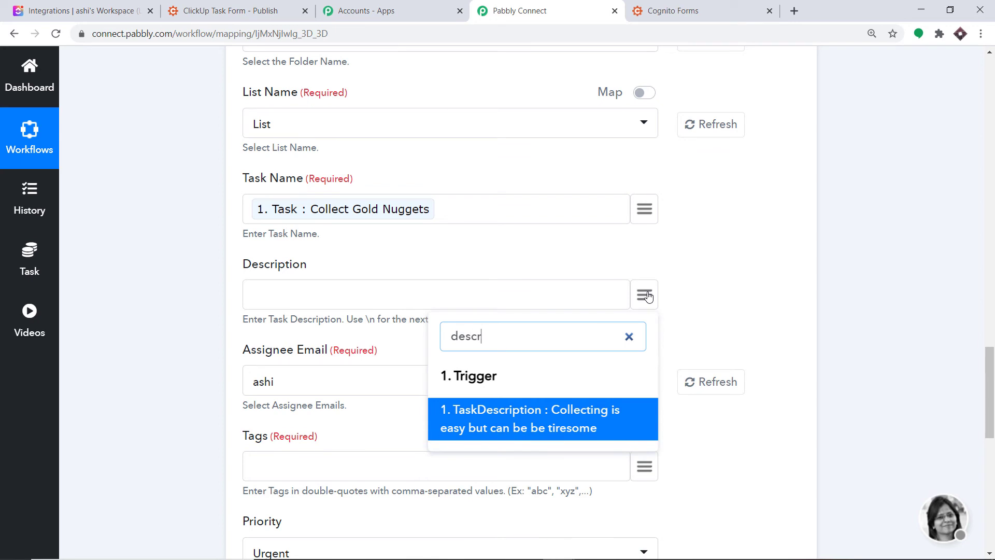
click(564, 422)
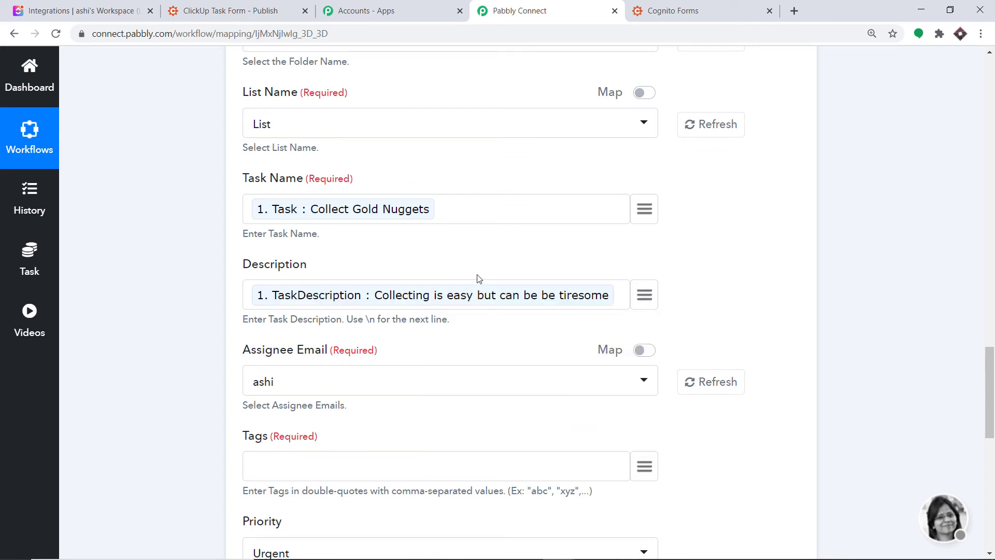
Step: Fill Tags with a pair of double quotes enclosing the trigger's mapped Tag field, "mineral"
scroll(285, 232, down, 2)
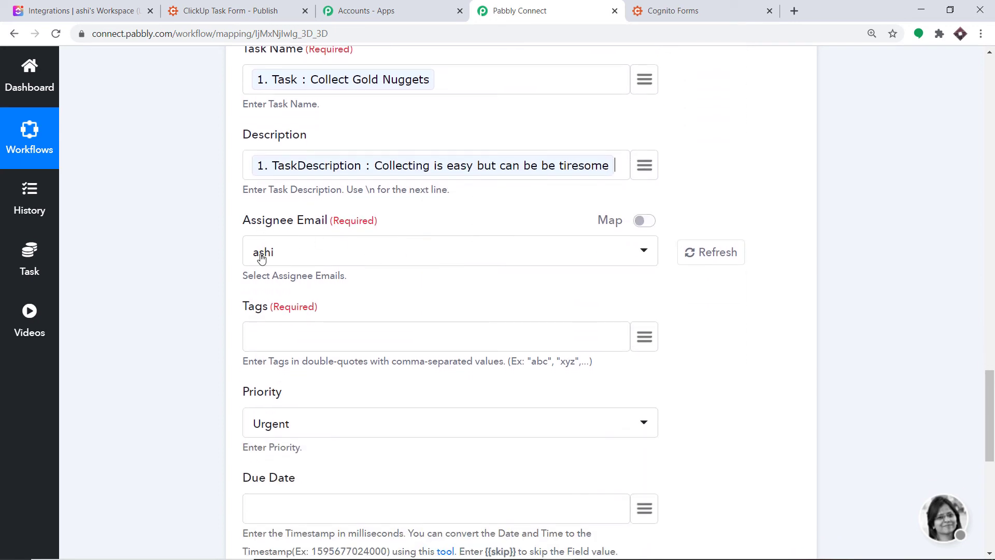
scroll(311, 275, down, 1)
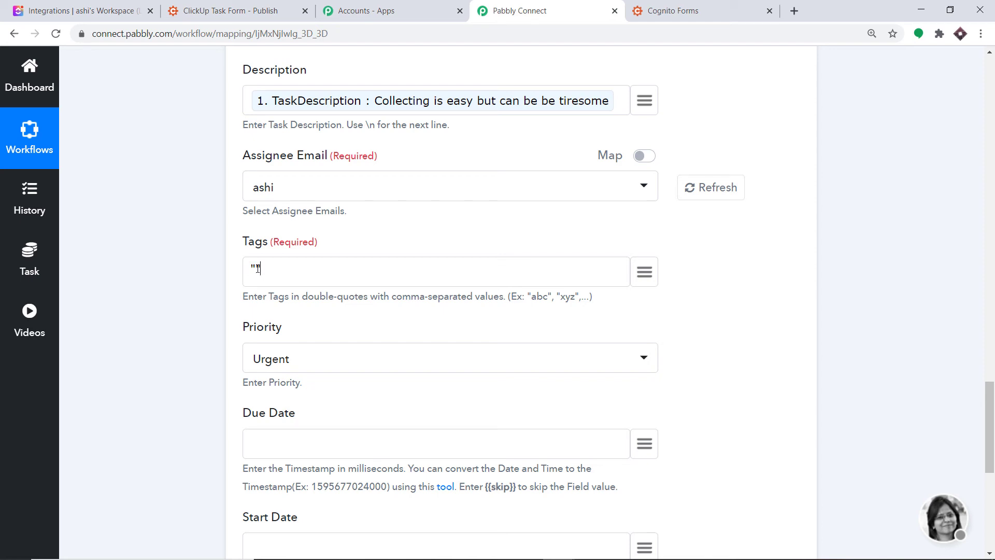
click(643, 278)
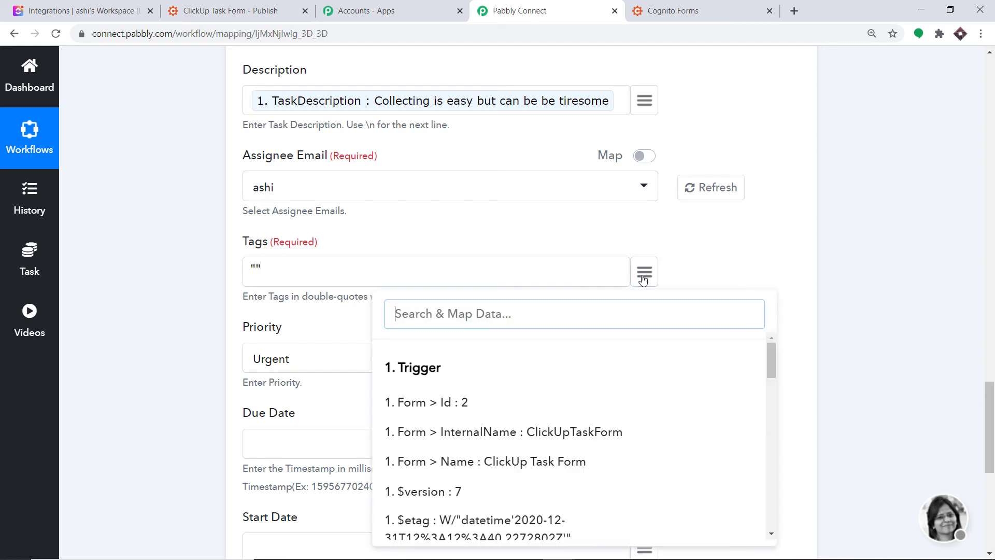
text(tag)
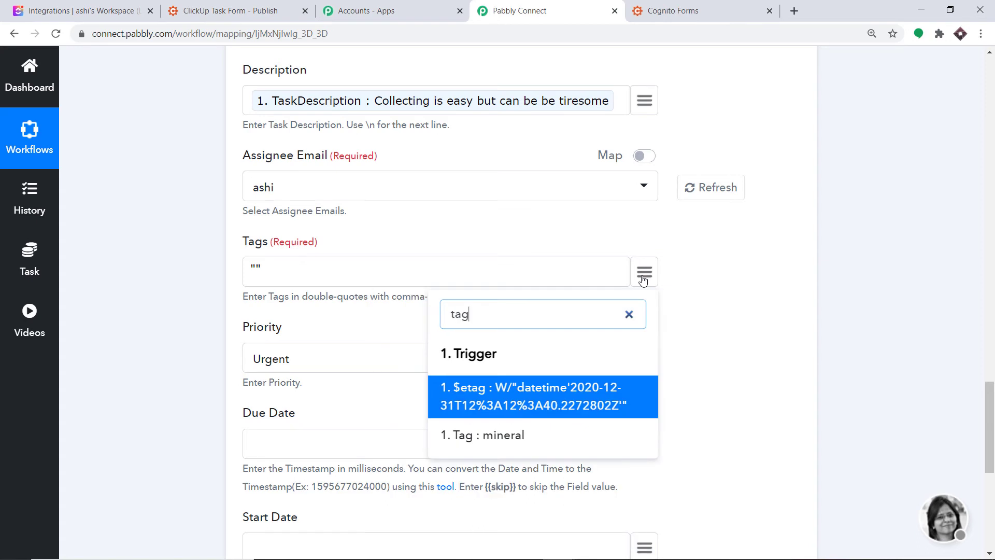
click(511, 442)
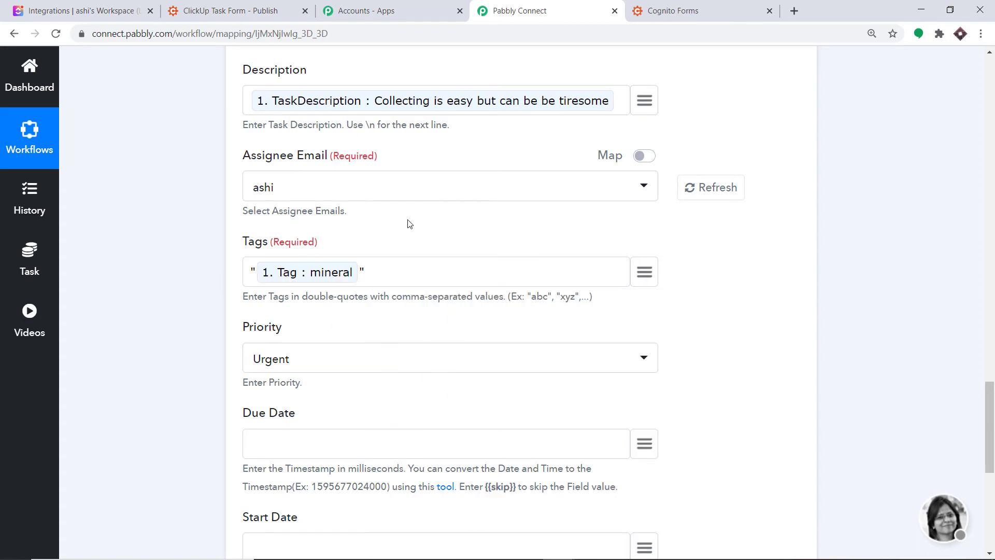
scroll(327, 260, down, 3)
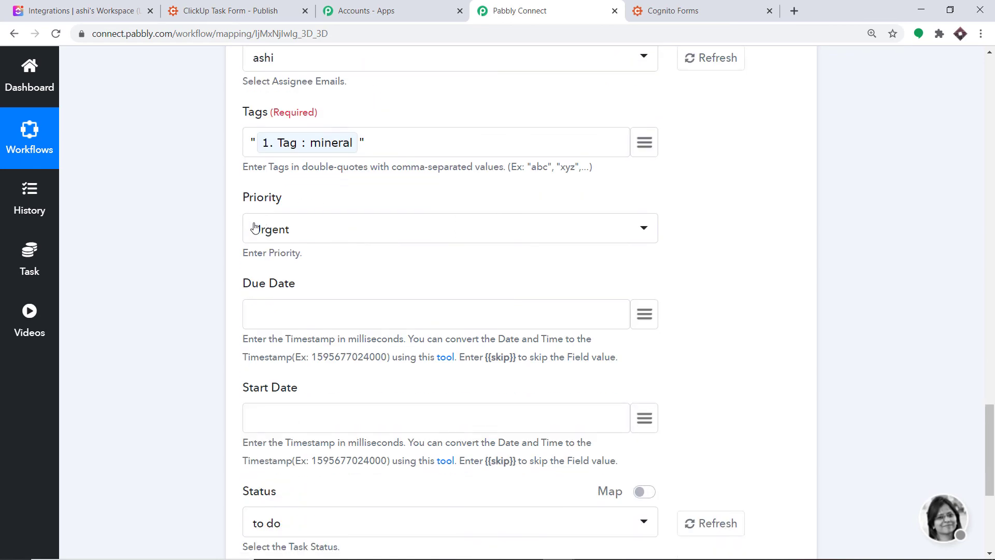
Step: Set the ClickUp task's Priority to High and fill both Due Date and Start Date with {{skip}}
click(254, 228)
click(295, 327)
scroll(290, 259, down, 3)
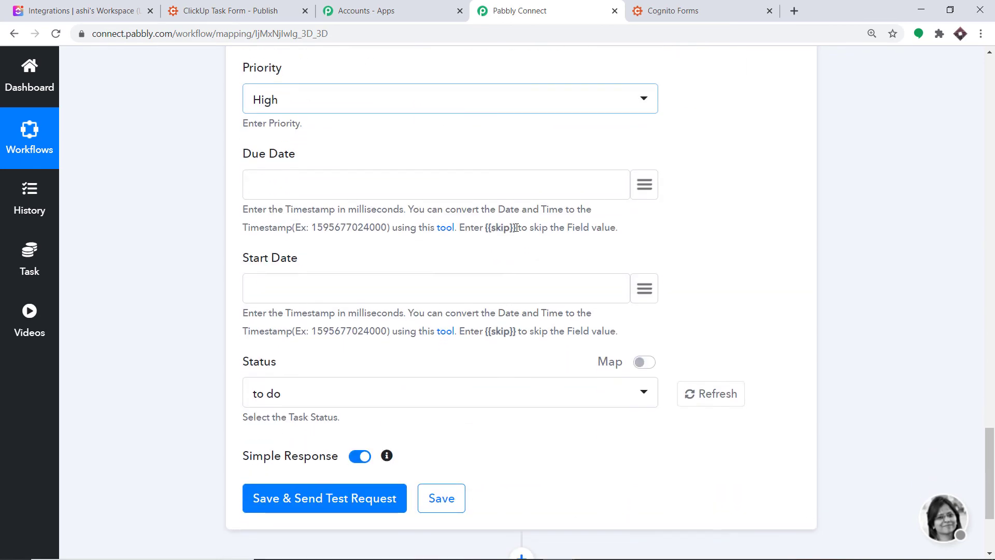
drag(517, 227, 487, 228)
key(ctrl+c)
right_click(488, 228)
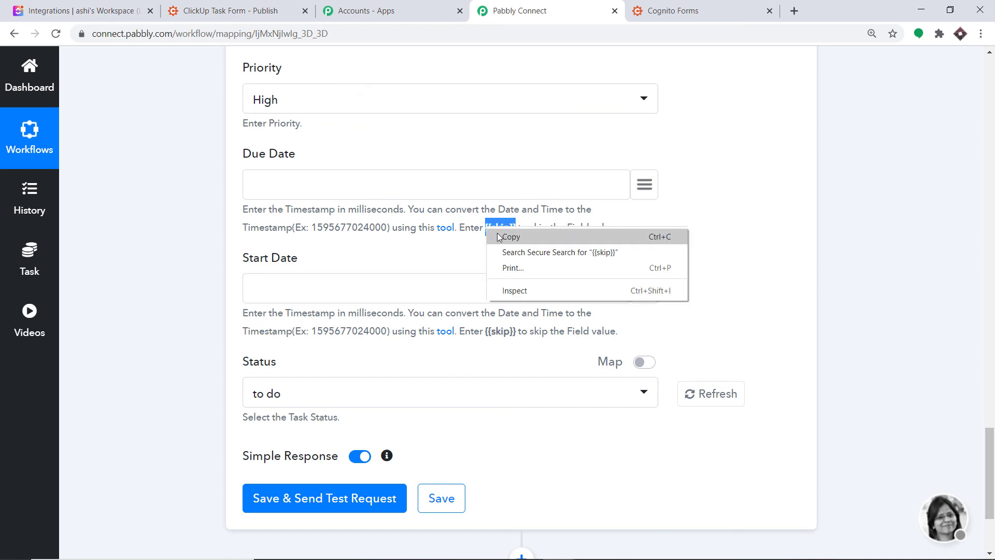
click(497, 234)
right_click(285, 184)
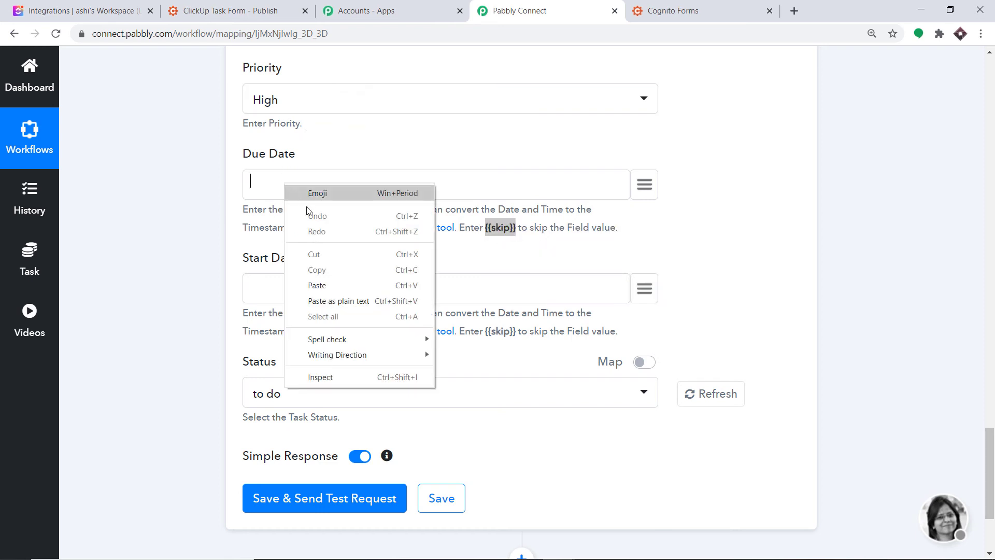
click(327, 288)
right_click(258, 286)
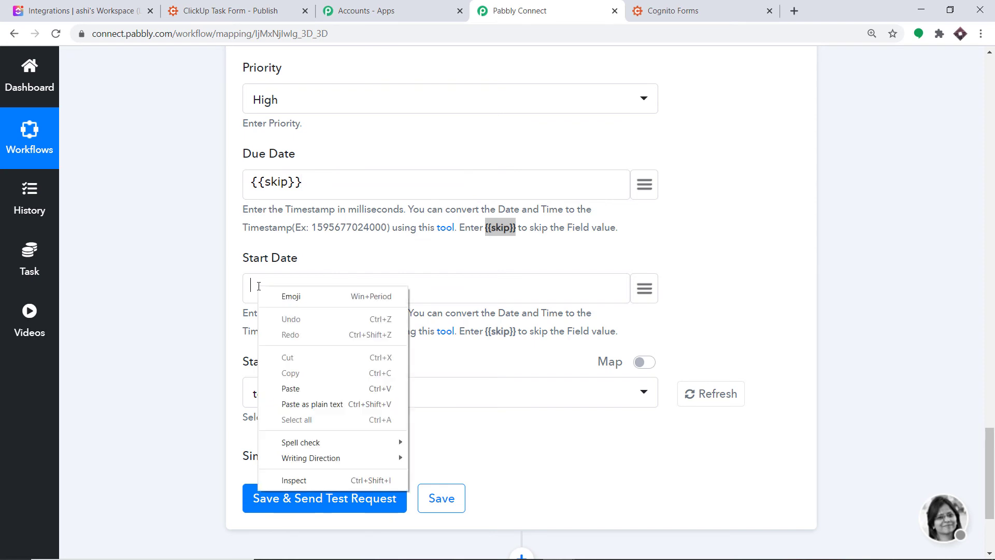
click(306, 388)
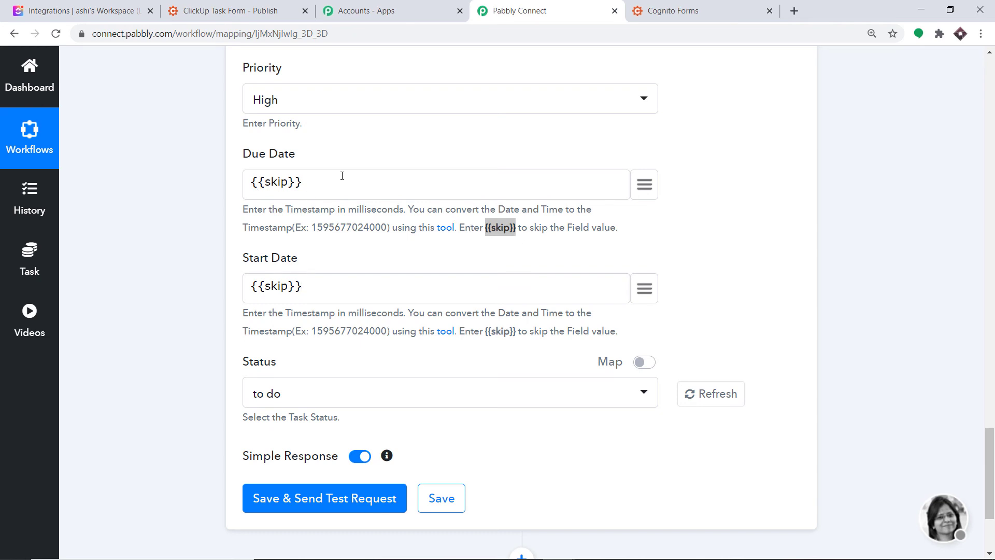
Step: Set the ClickUp task's Status to complete
scroll(466, 311, down, 3)
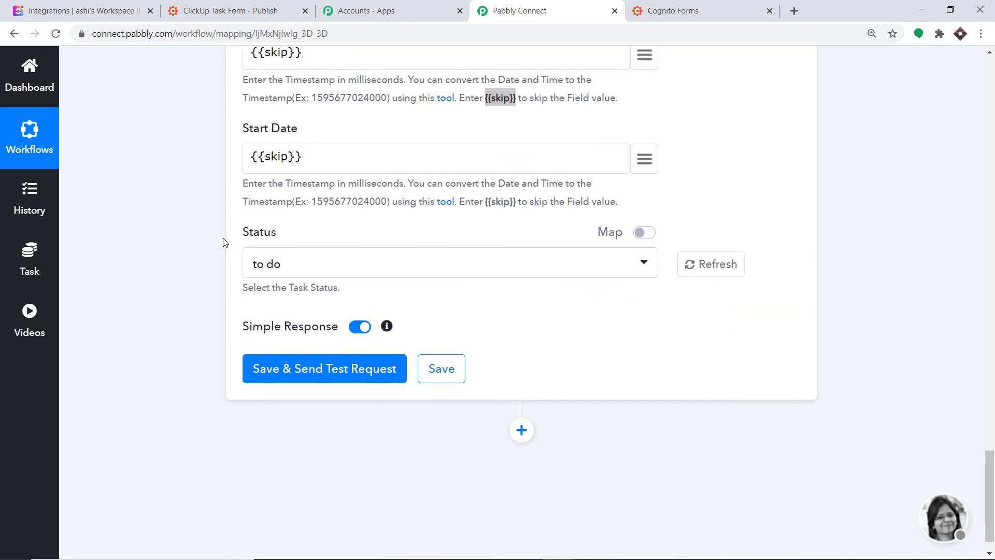
click(334, 269)
click(295, 394)
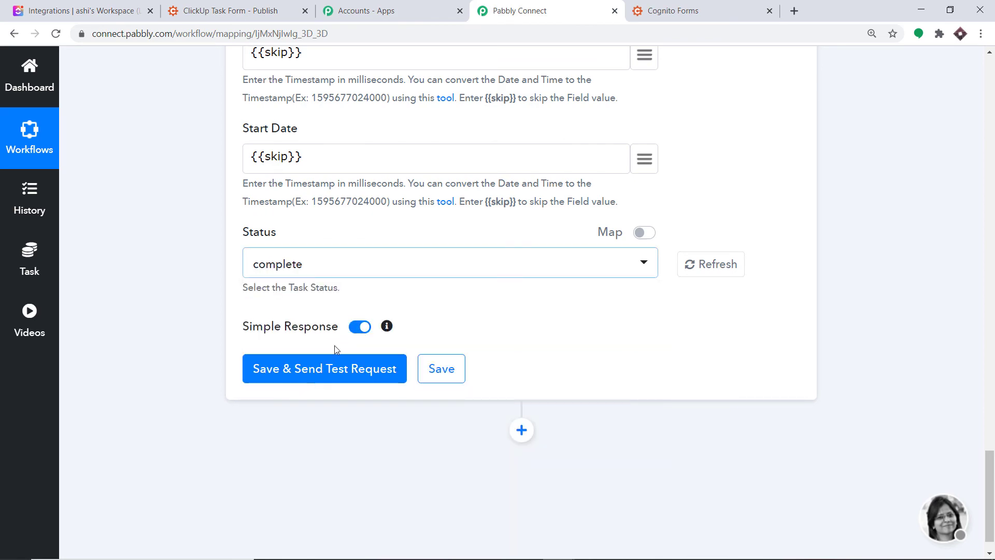
Step: Review the mapped ClickUp fields, then save the action and send a test request
scroll(443, 225, up, 10)
scroll(415, 155, up, 3)
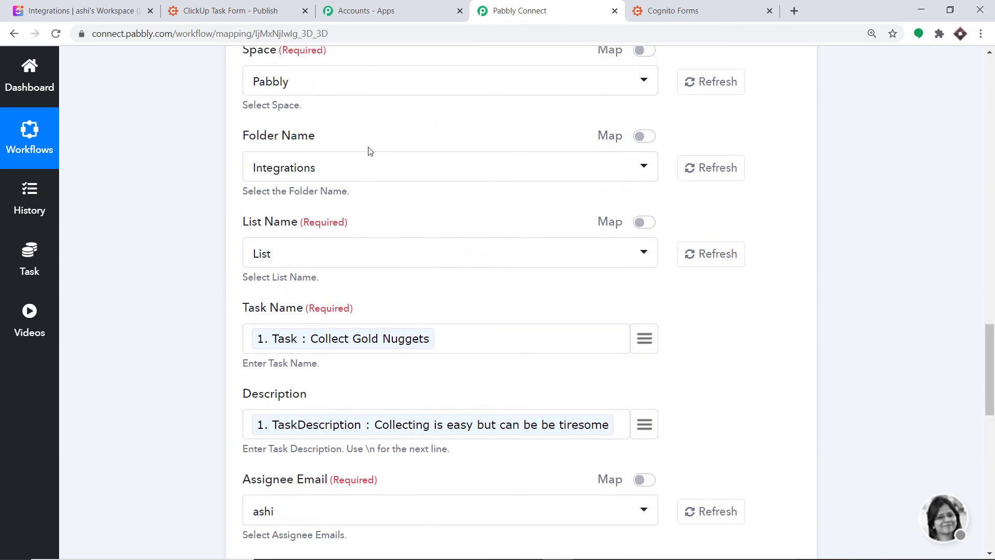
scroll(416, 235, down, 9)
scroll(416, 238, down, 5)
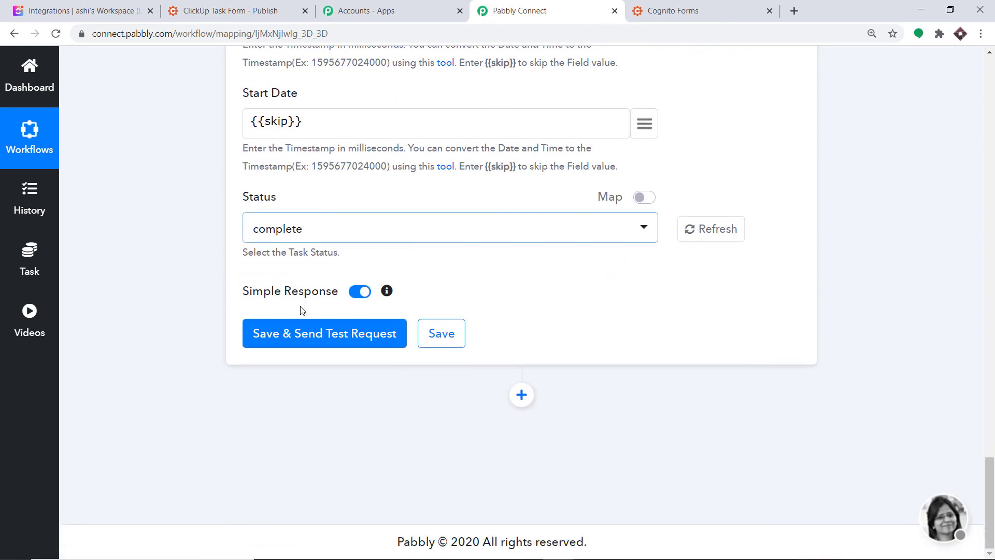
click(307, 336)
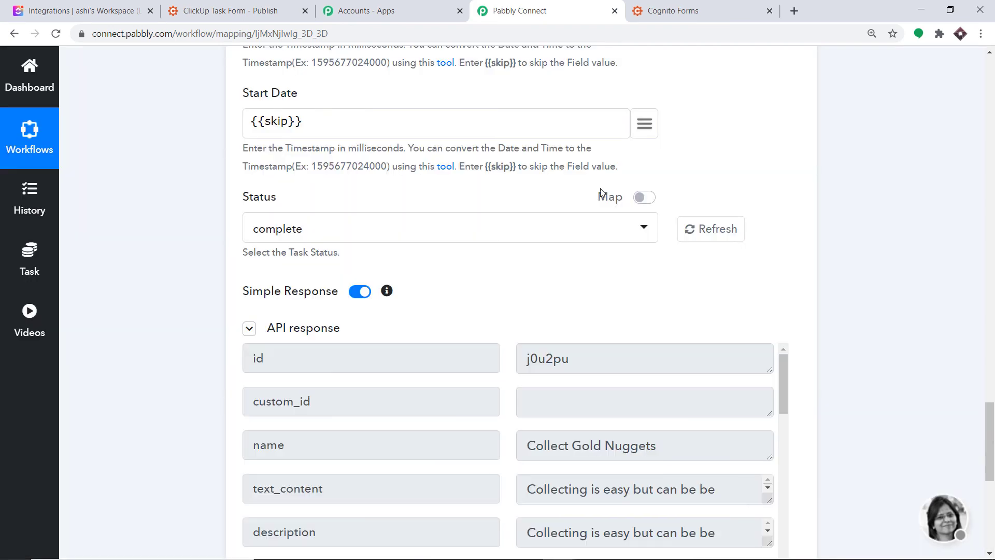
Step: Examine the API response, then switch to ClickUp and check List in the Integrations folder for the test task
scroll(575, 265, down, 2)
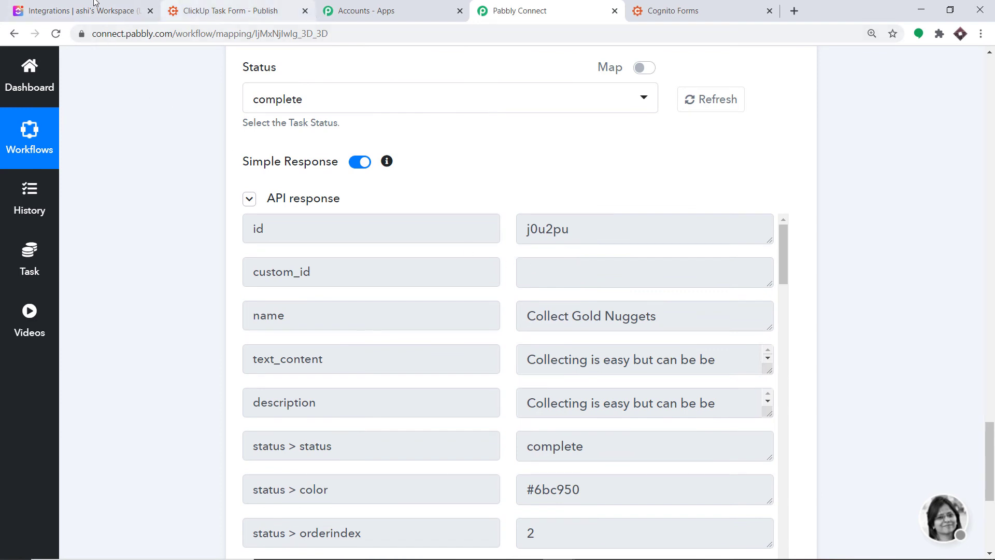
click(65, 6)
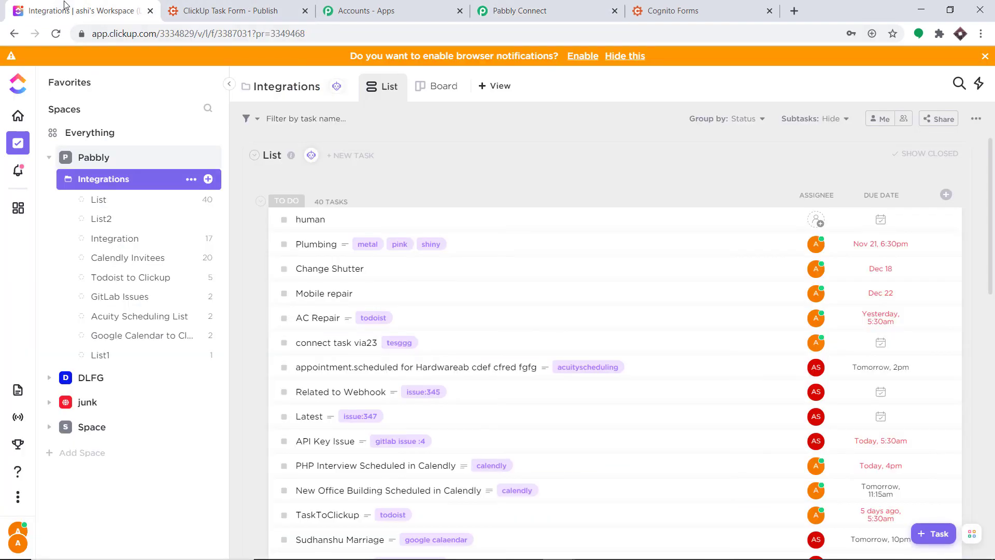
click(121, 201)
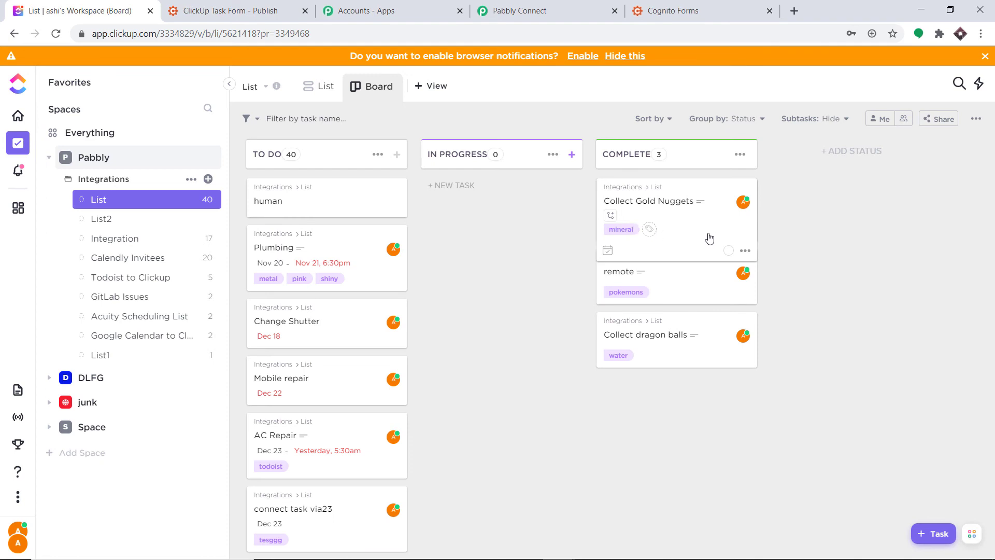
Step: Return to Pabbly Connect and collapse the ClickUp action and the Cognito Forms trigger
click(515, 11)
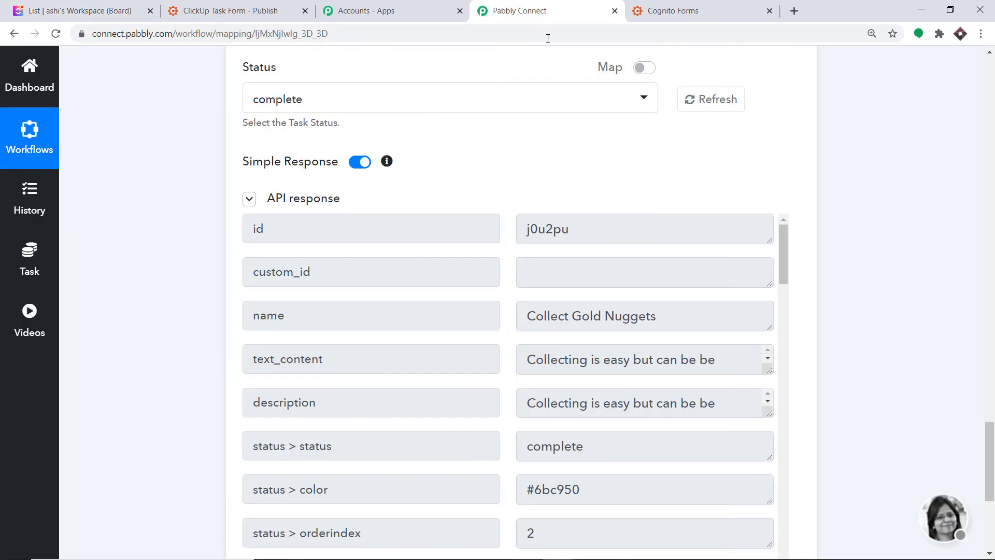
scroll(521, 301, up, 20)
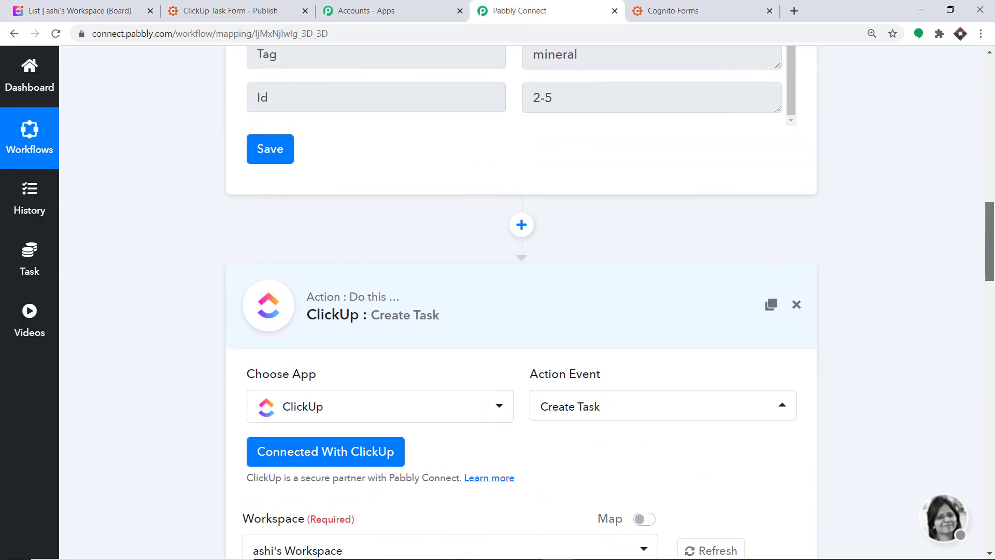
scroll(477, 295, up, 2)
click(412, 362)
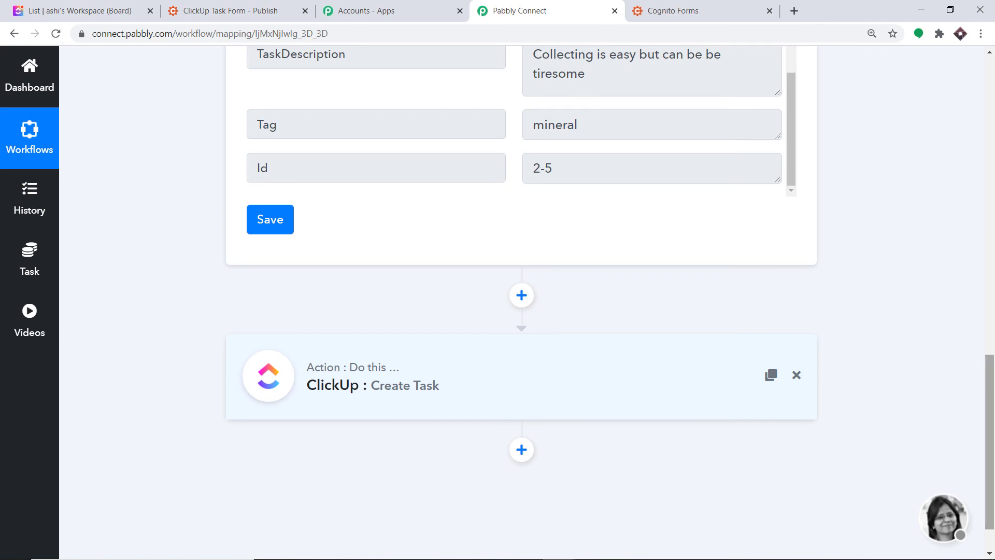
scroll(880, 105, up, 15)
click(365, 256)
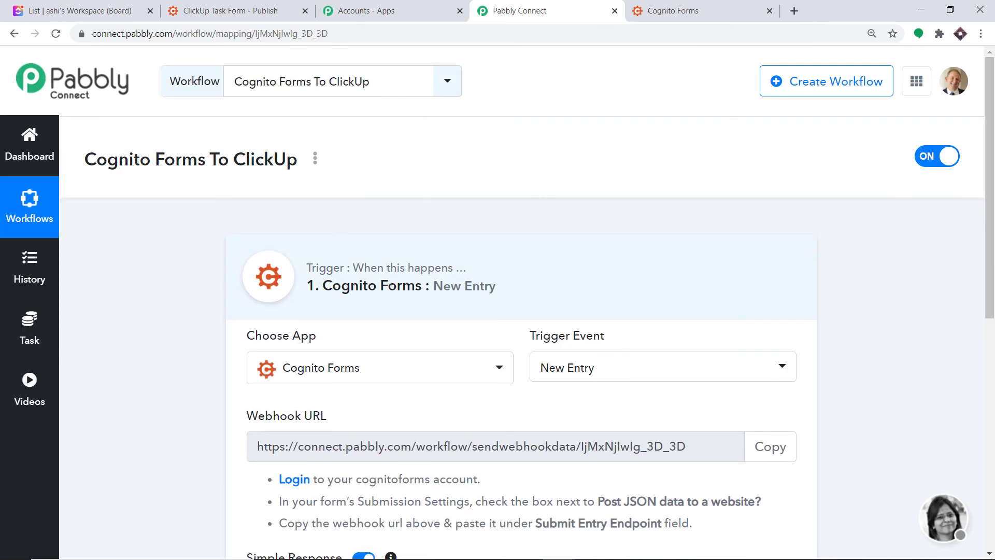
scroll(684, 189, down, 2)
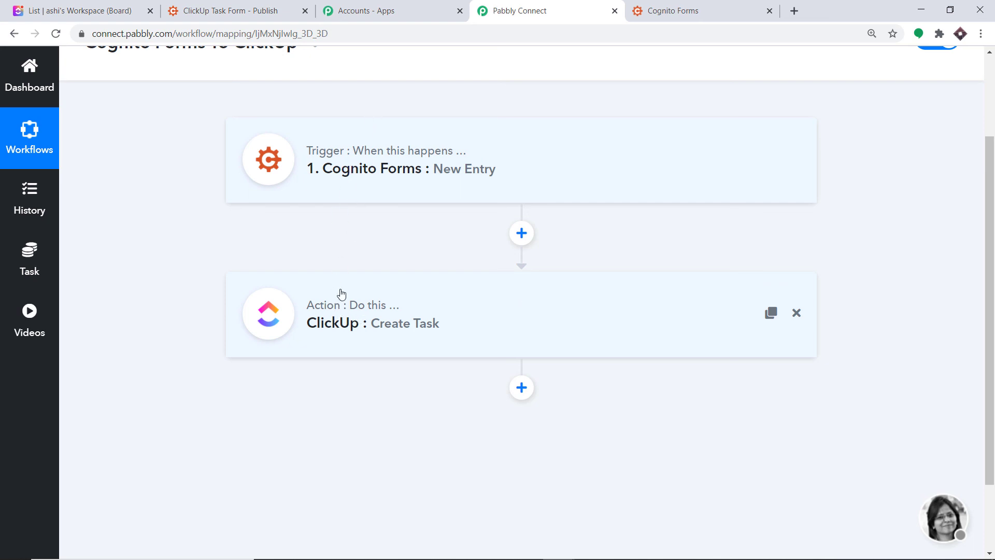
Step: Copy the ClickUp Task Form's share link from Cognito Forms and open the form in a new browser tab
click(247, 4)
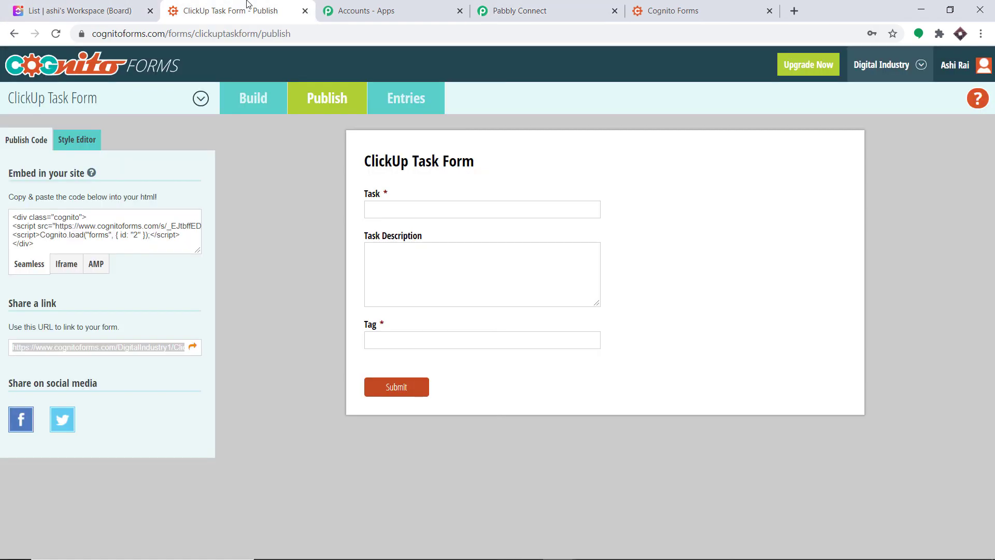
right_click(101, 345)
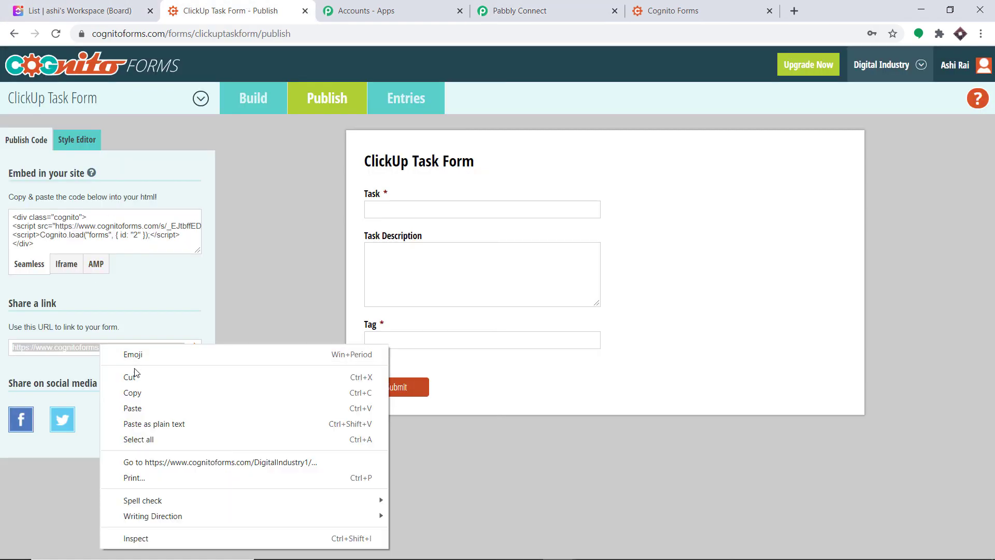
click(145, 388)
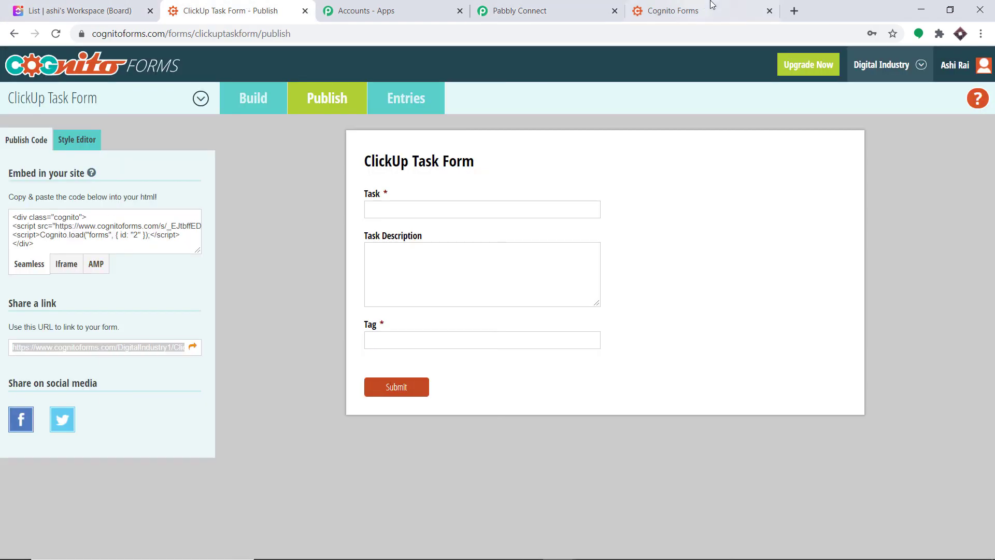
click(794, 11)
key(ctrl+v)
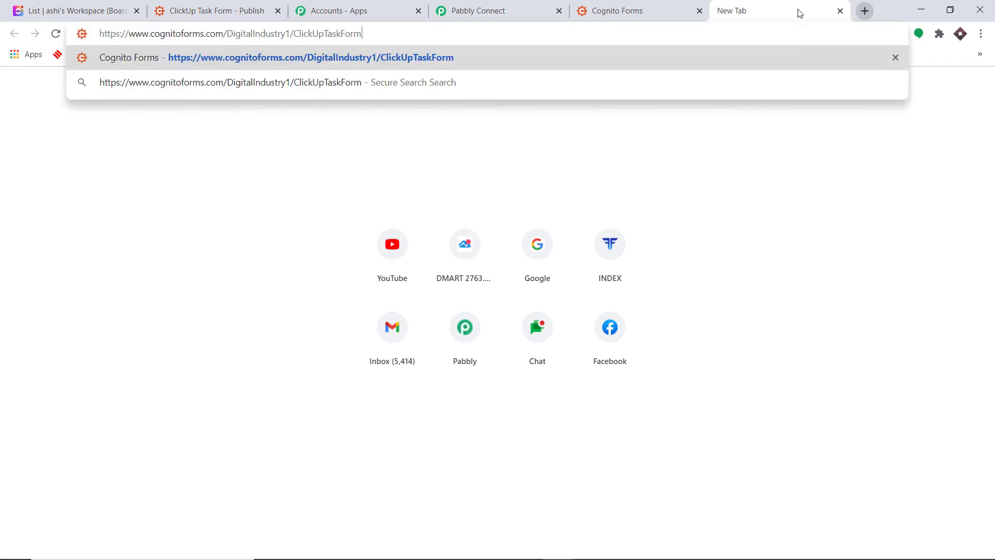
key(Return)
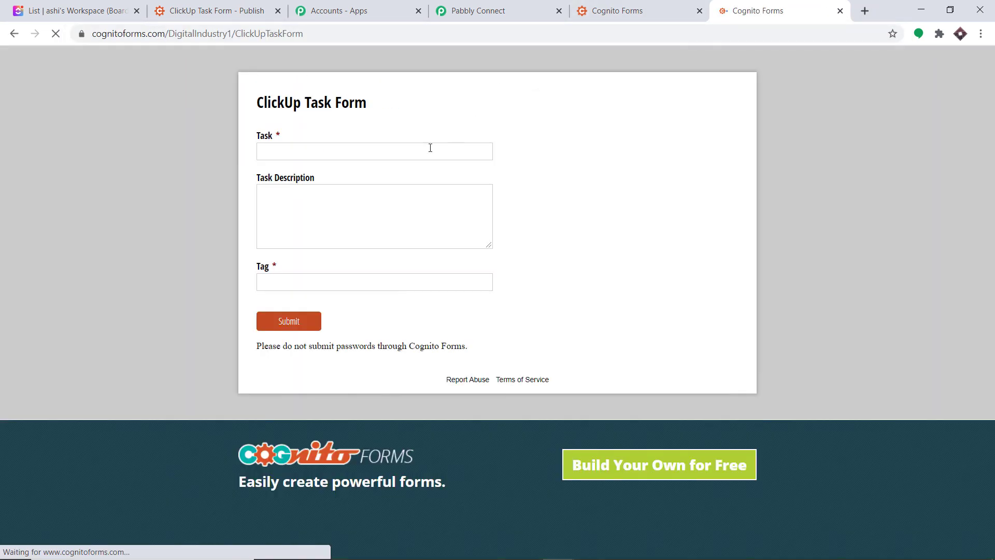
Step: Fill in the form's Task with "Collect Garbage" and Task Description with "Plastic is ruining our environment"
click(320, 151)
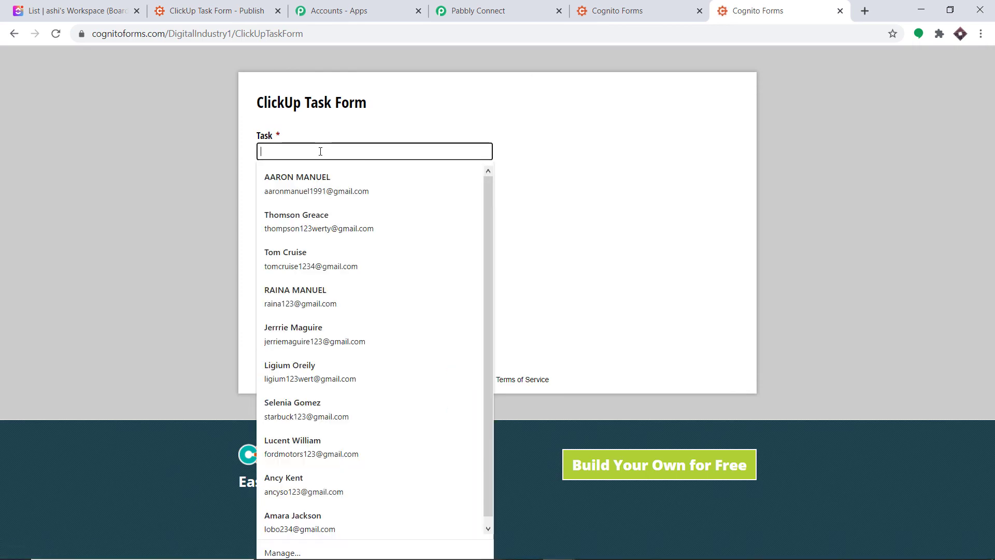
text(Colle)
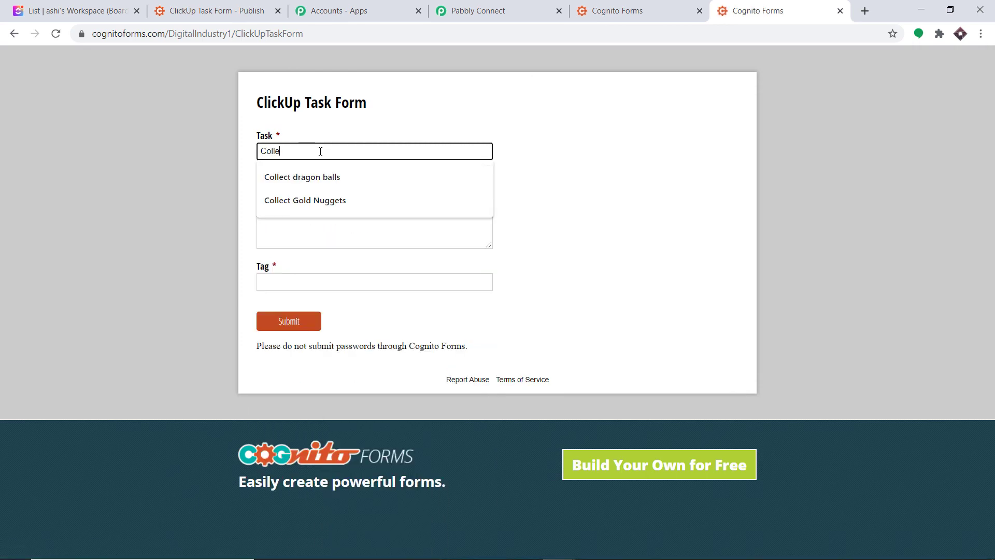
text(ct Garbage)
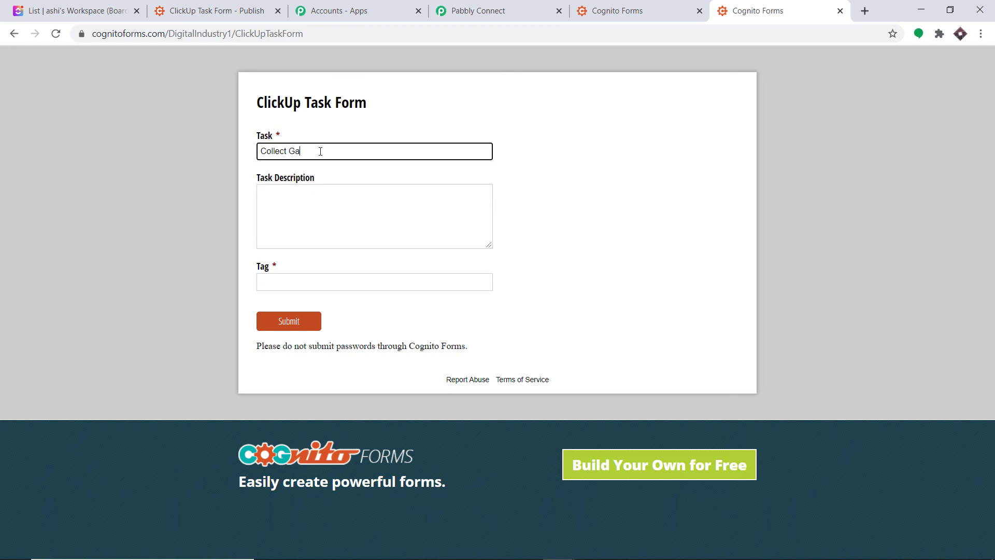
click(316, 206)
text(Plas)
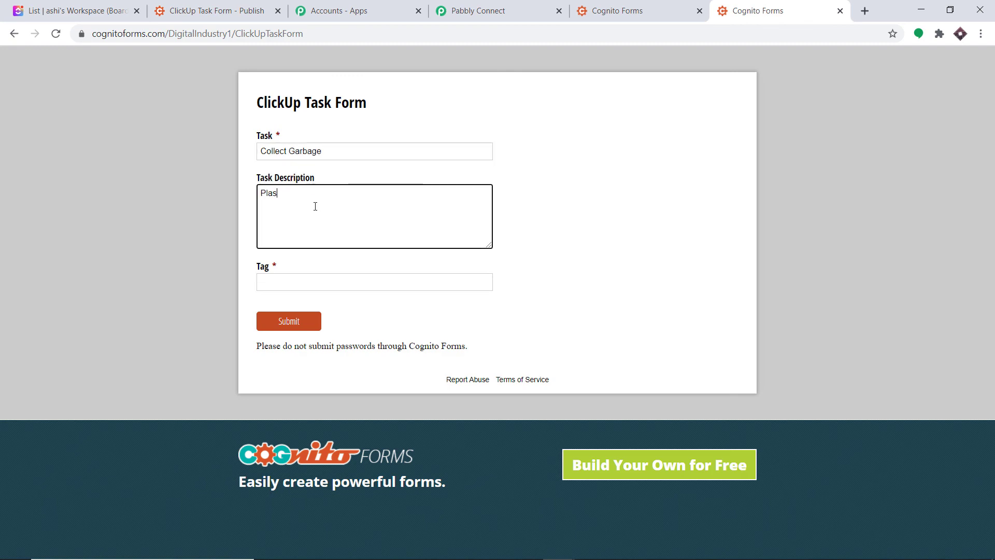
text(r)
text(ic is )
text(ruining )
text(our environment)
Step: Enter "environment" as the form's Tag and submit the entry
click(284, 277)
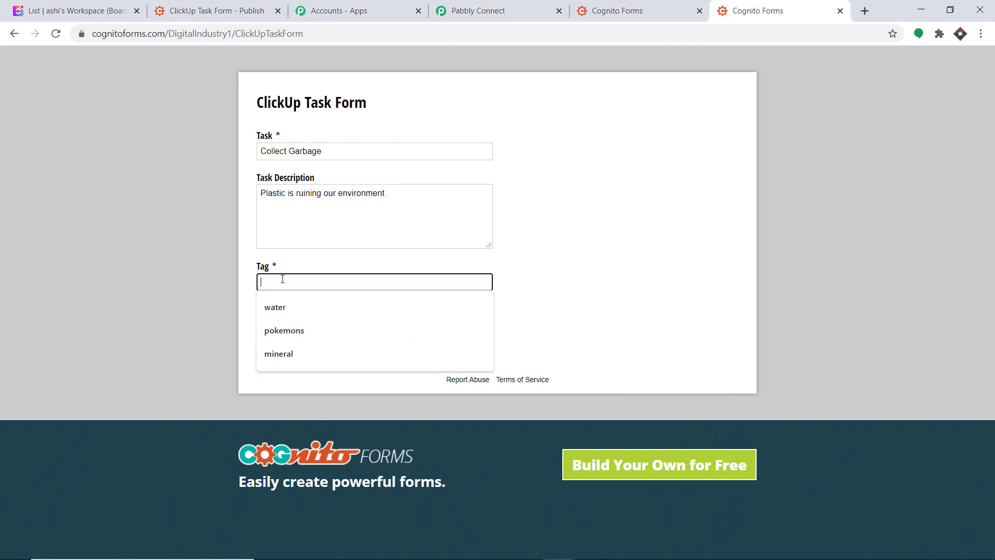
text(env)
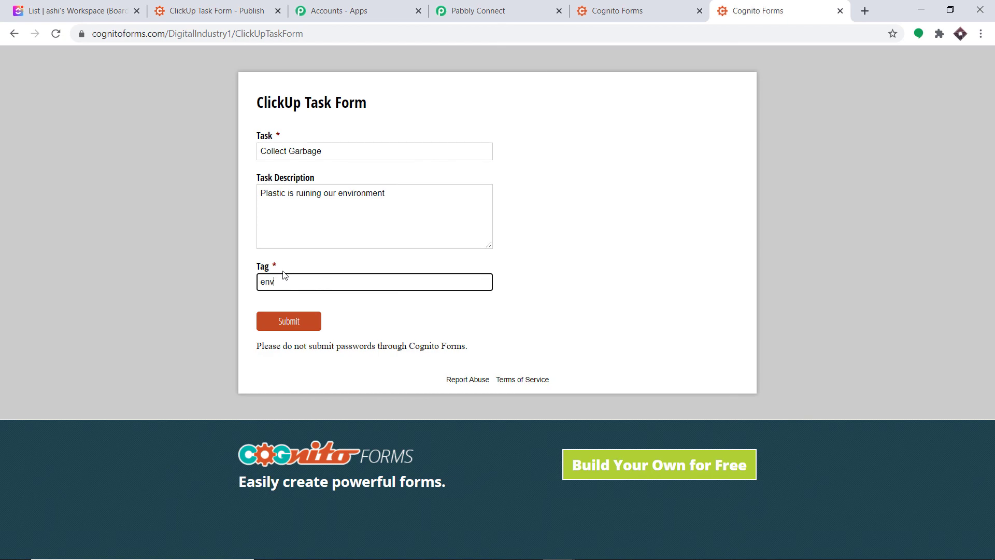
text(ironment)
click(289, 321)
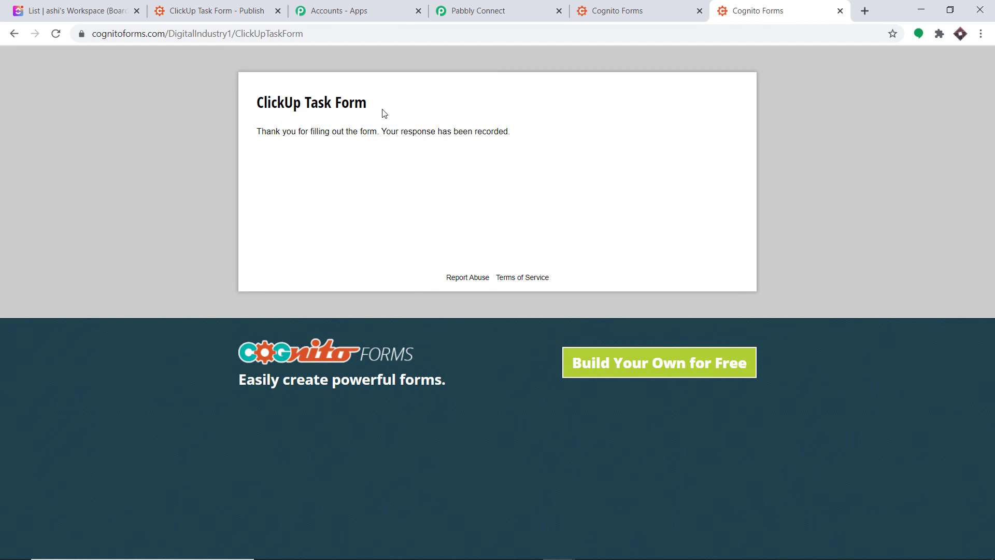
Step: Switch to ClickUp and check the List board for the task created from the new form entry
click(106, 10)
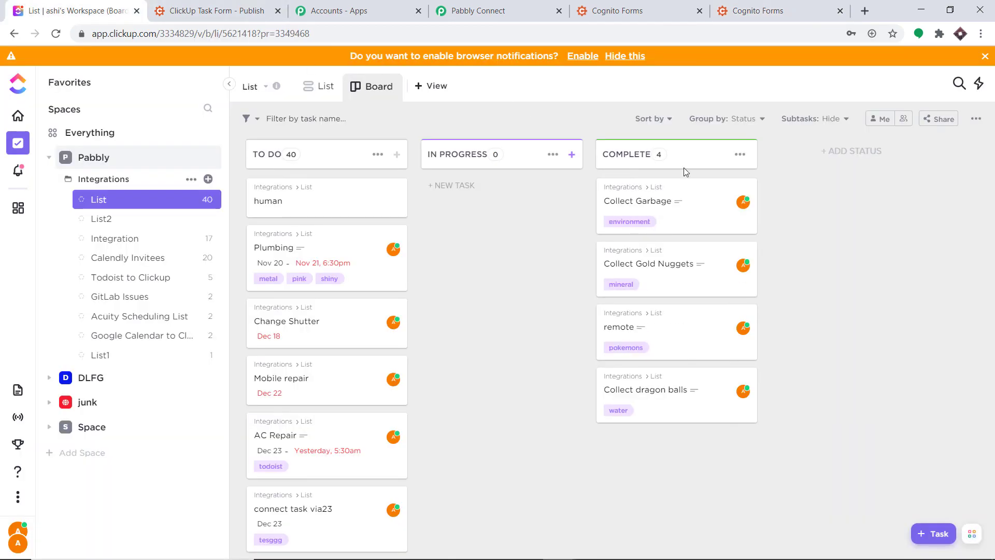